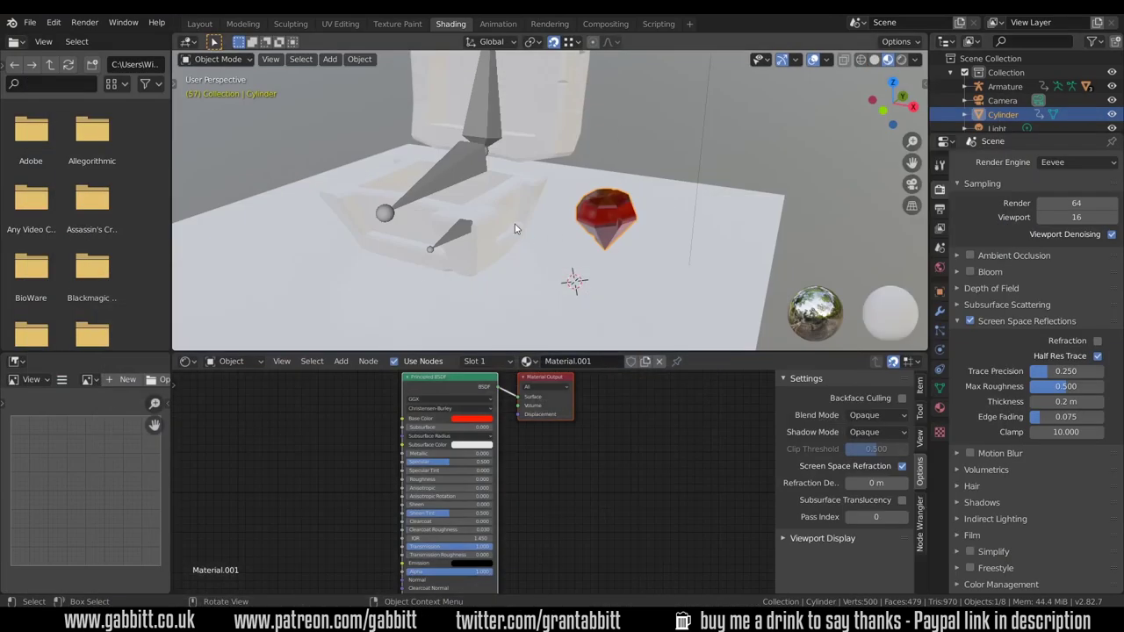
# Paste the copied golden skull coin Cylinder.005 into the chest scene beside the red gem.
pyautogui.moveTo(515, 229); pyautogui.dragTo(527, 181, button='middle')
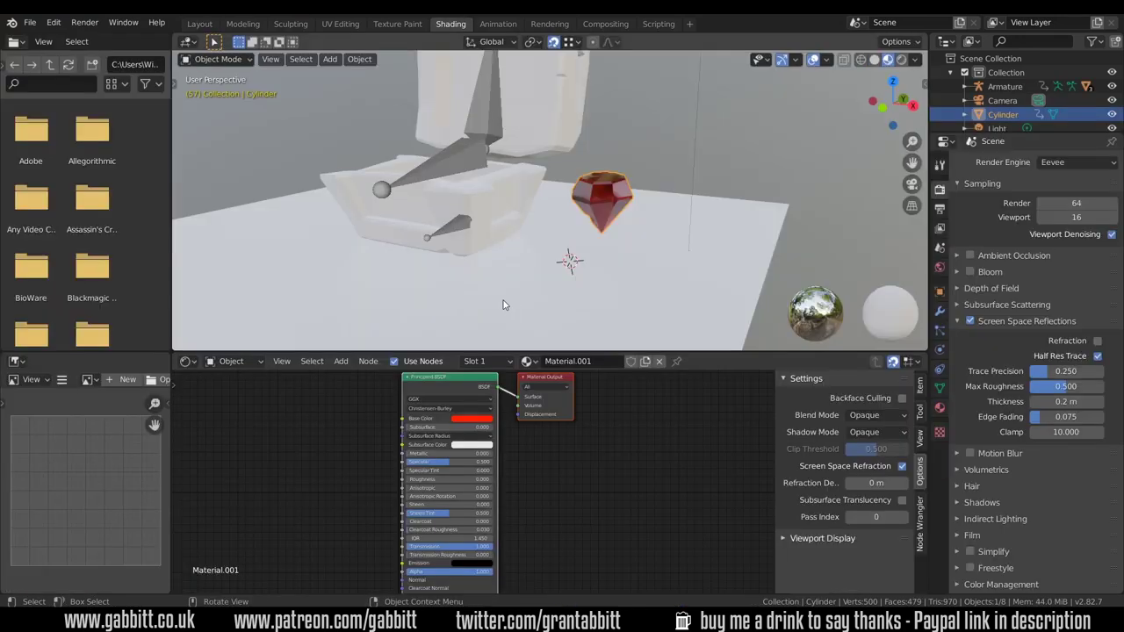
pyautogui.hotkey('ctrl', 'v')
pyautogui.moveTo(503, 305); pyautogui.dragTo(537, 294, button='middle')
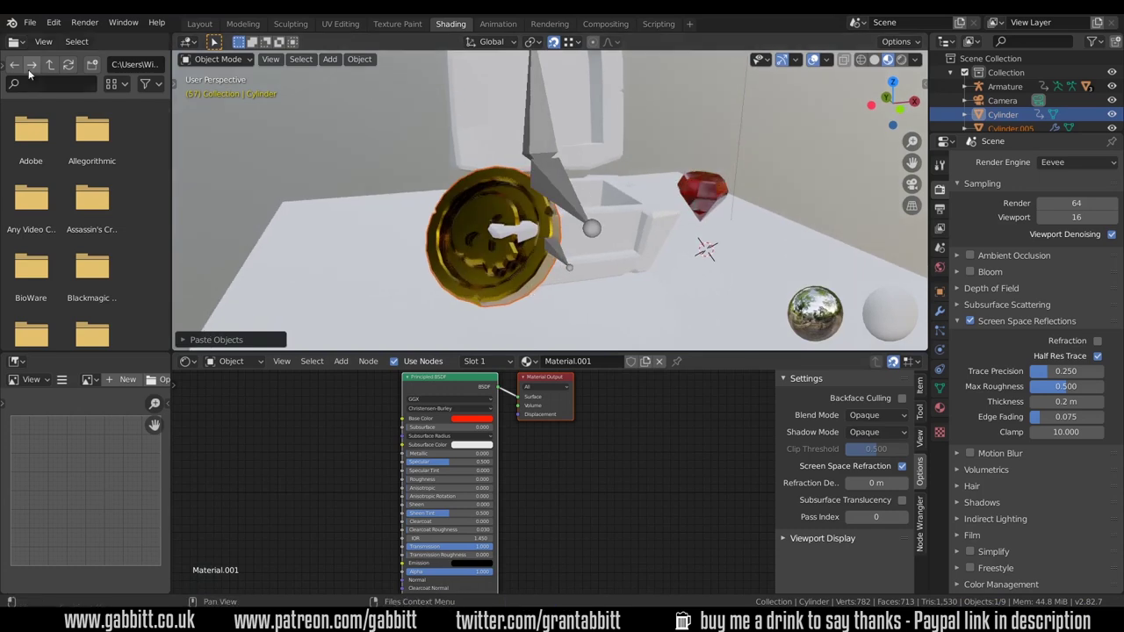
# Use File > Append to browse skull coin.blend's Object list and choose Cylinder.005.
pyautogui.click(30, 23)
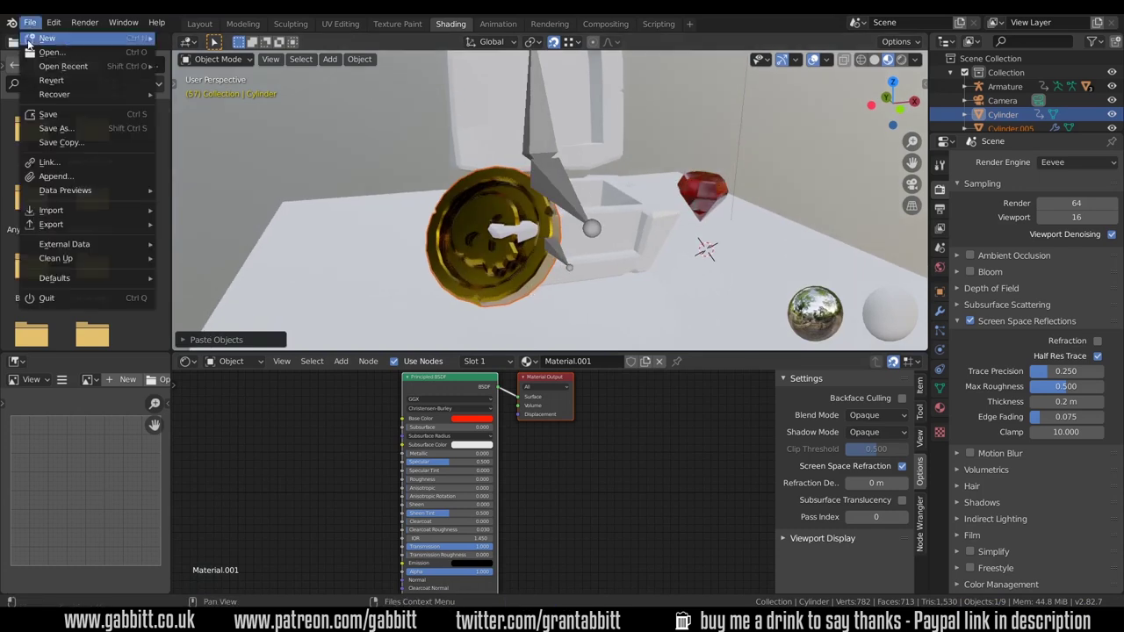
pyautogui.click(47, 176)
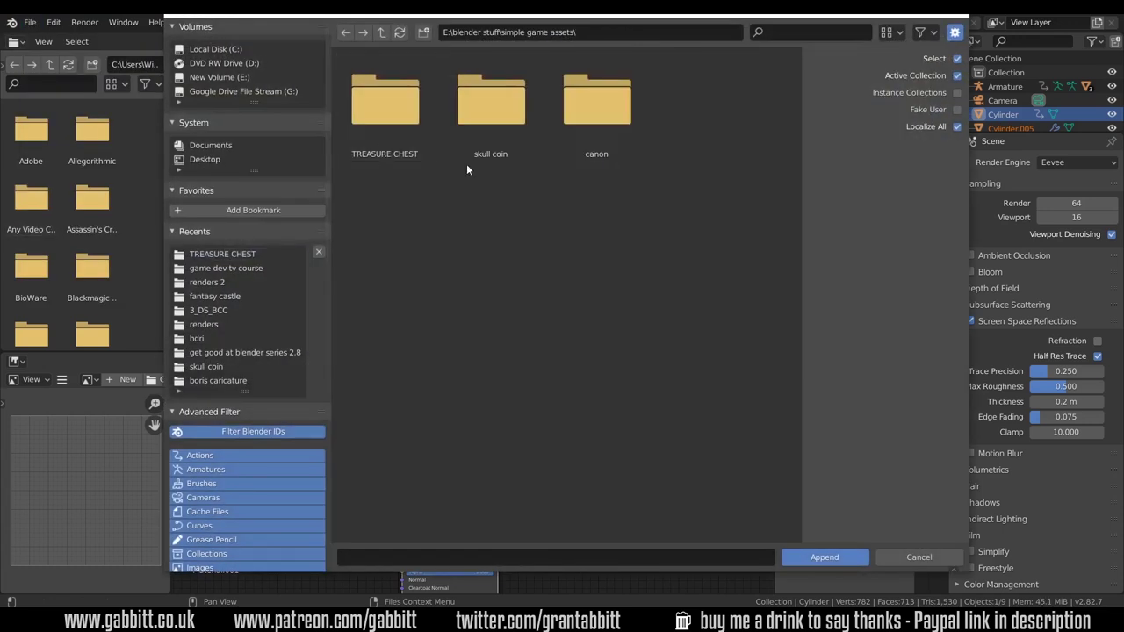
pyautogui.doubleClick(499, 121)
pyautogui.doubleClick(499, 119)
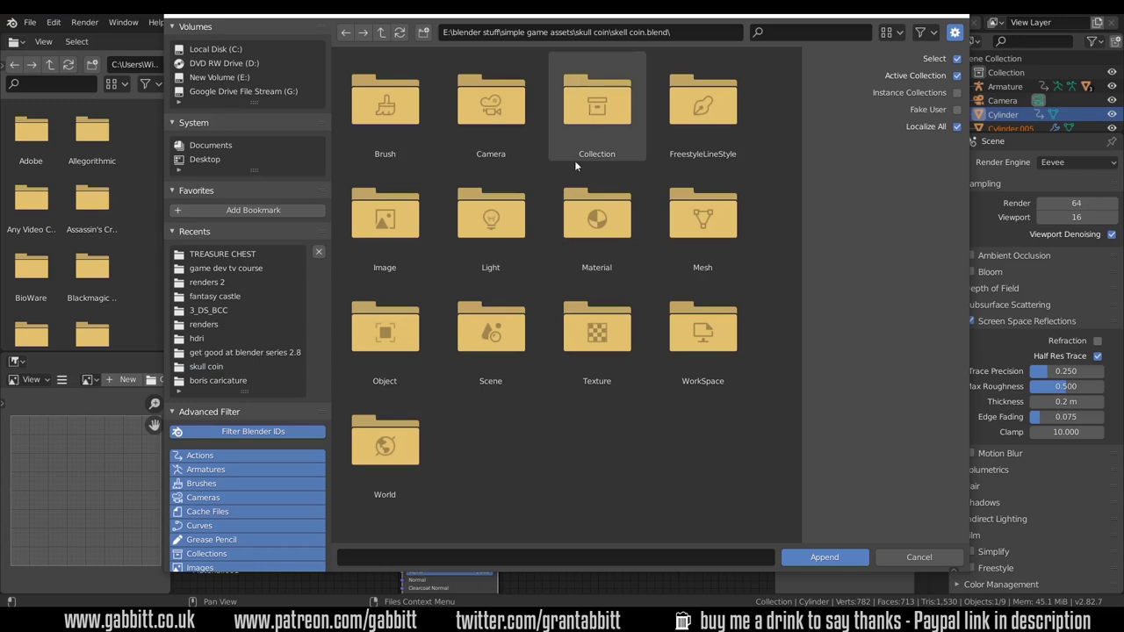
pyautogui.click(405, 331)
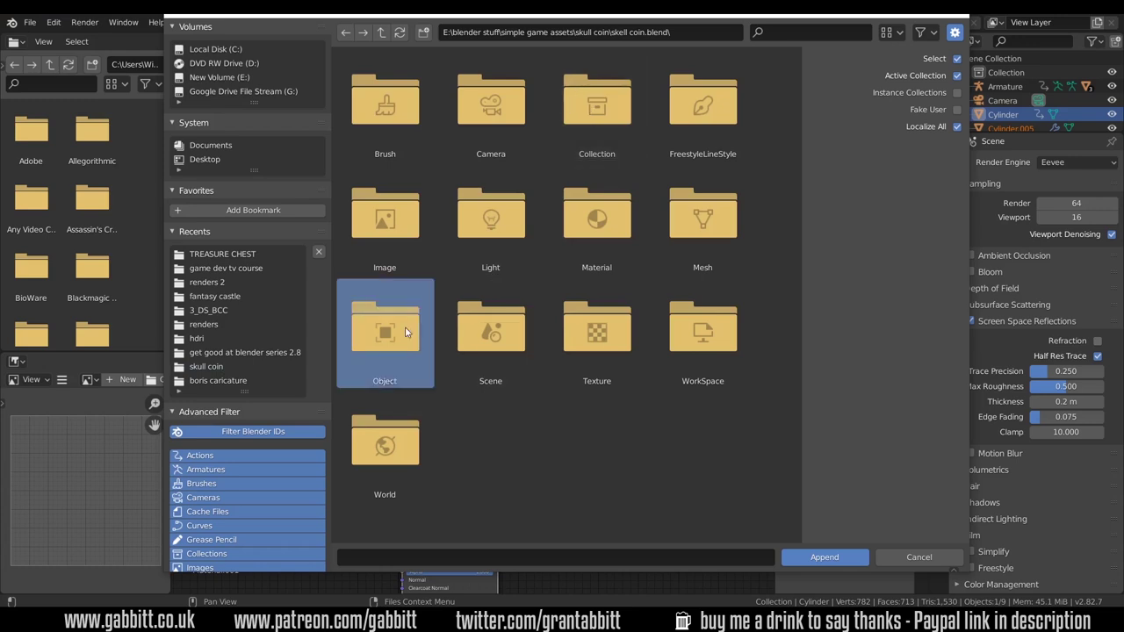
pyautogui.doubleClick(405, 332)
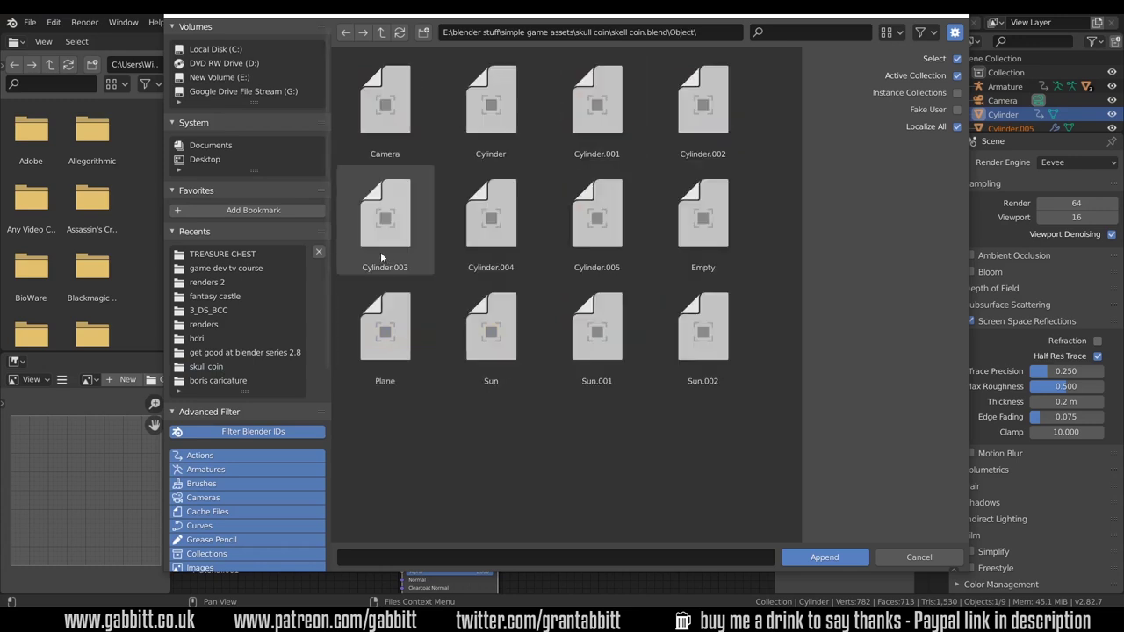
pyautogui.click(594, 224)
# Append the coin and lift it from below the floor to sit beside the other coin.
pyautogui.click(822, 556)
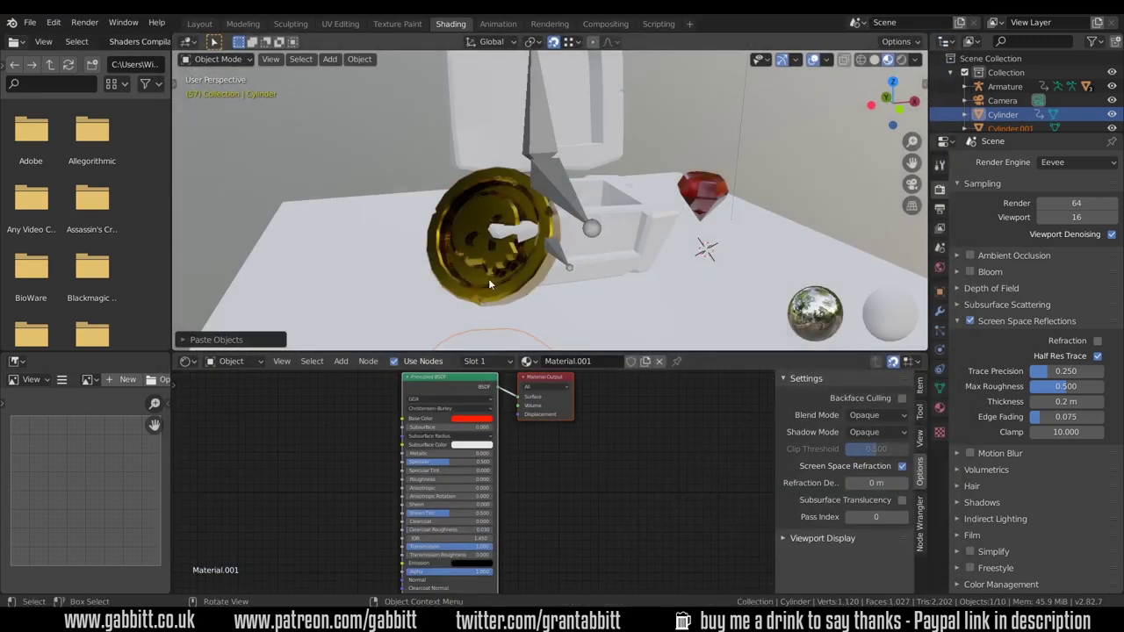
pyautogui.moveTo(488, 278); pyautogui.dragTo(520, 277, button='middle')
pyautogui.click(500, 264)
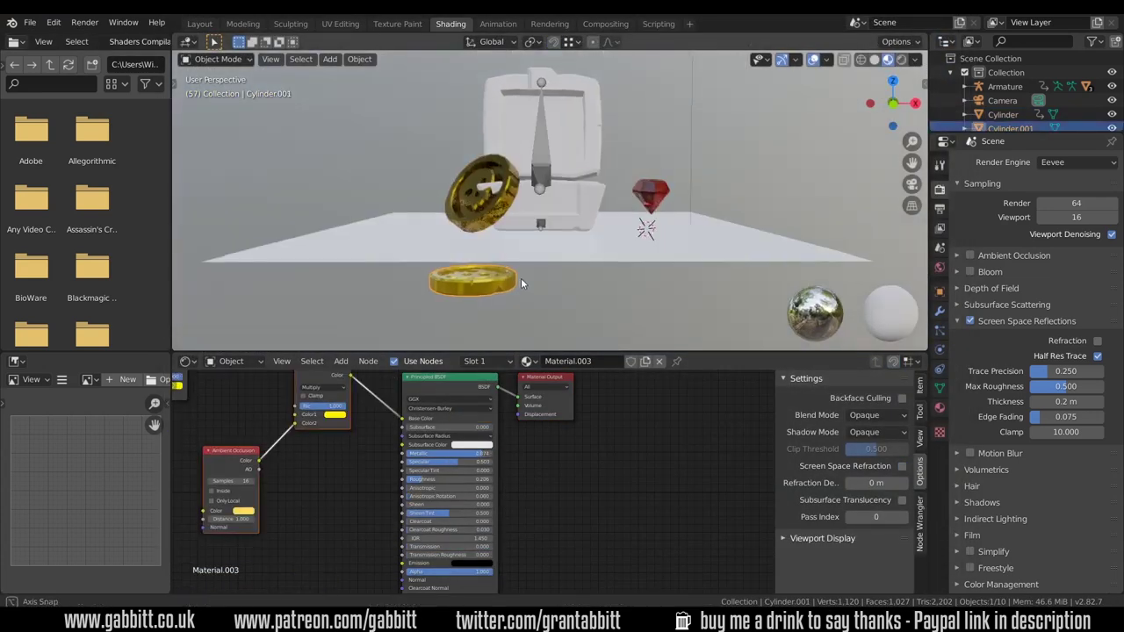
pyautogui.press('g')
pyautogui.click(485, 199)
pyautogui.moveTo(486, 199); pyautogui.dragTo(507, 301, button='middle')
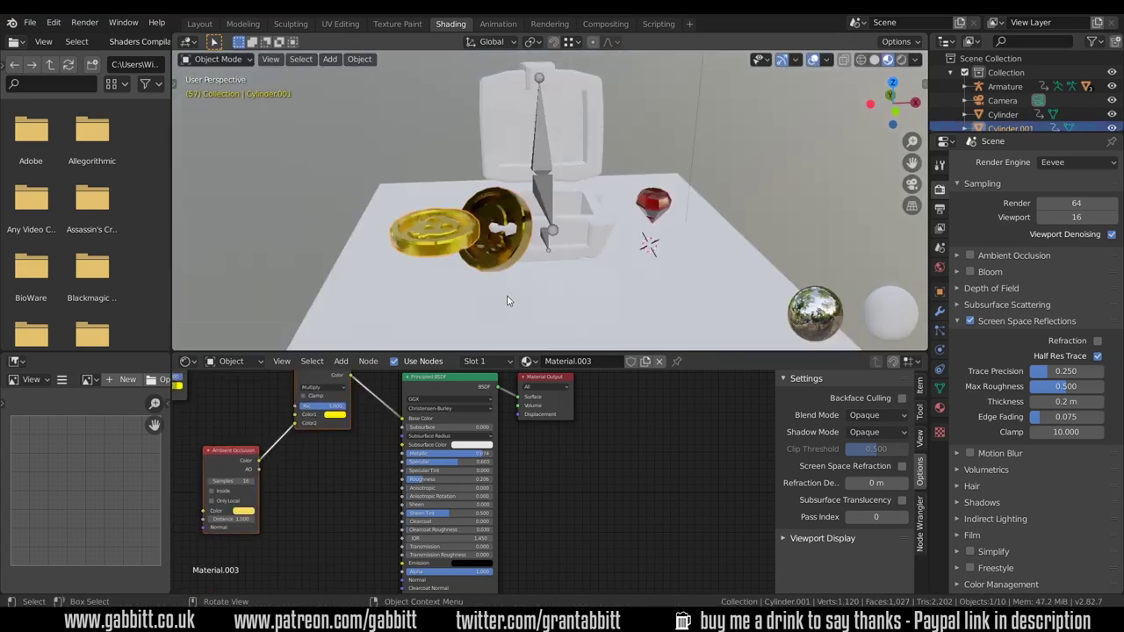
pyautogui.scroll(3, 507, 301)
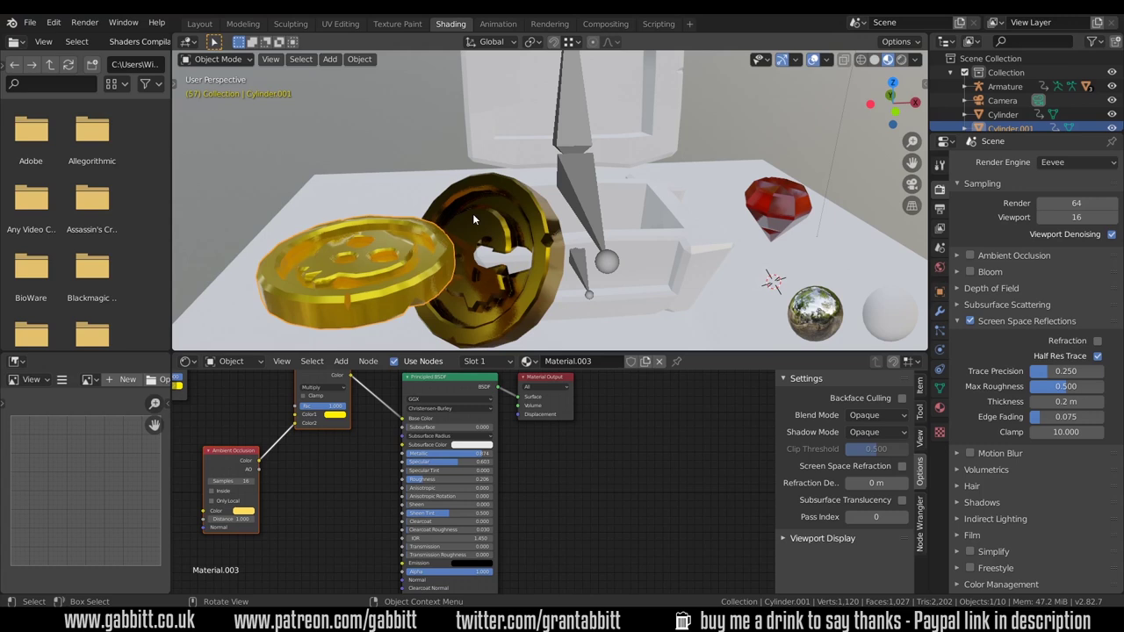
# Select the red gem and orbit around it.
pyautogui.moveTo(472, 213); pyautogui.dragTo(633, 221, button='middle')
pyautogui.click(689, 224)
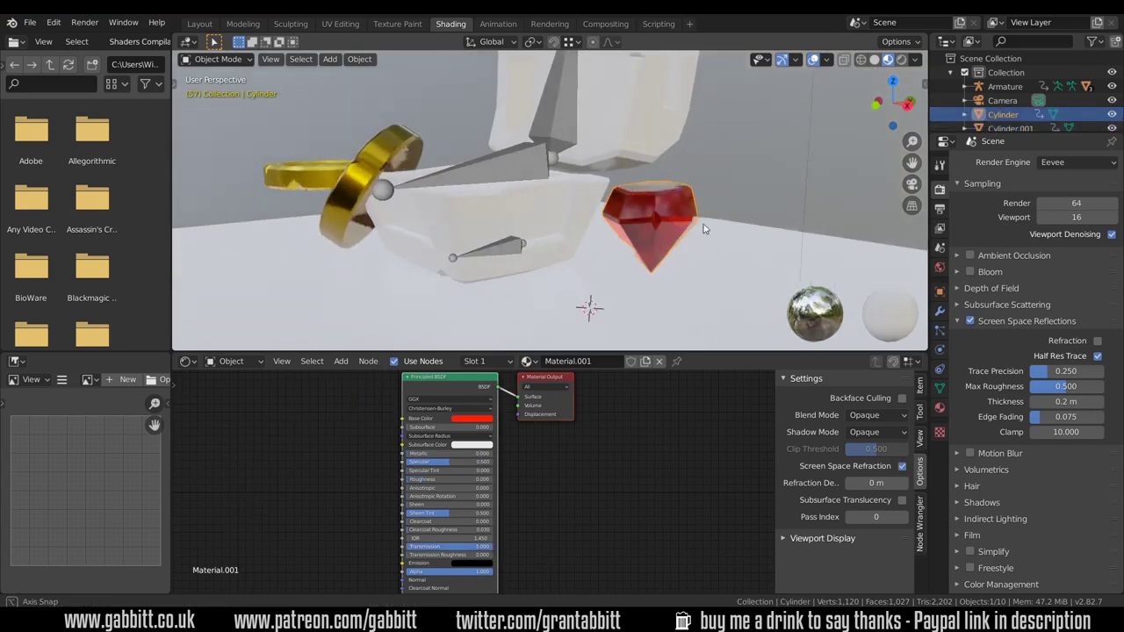
pyautogui.moveTo(703, 226); pyautogui.dragTo(678, 228, button='middle')
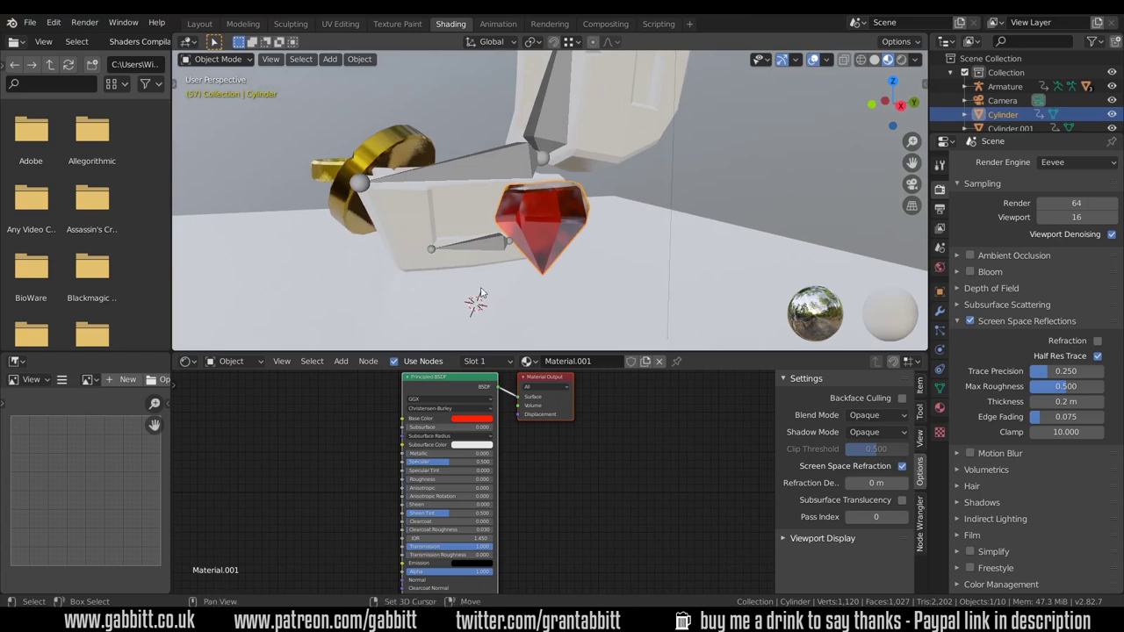
# Add an eight-sided cylinder mesh and switch to the Layout workspace with an enlarged 3D view.
pyautogui.hotkey('shift', 'a')
pyautogui.moveTo(480, 286)
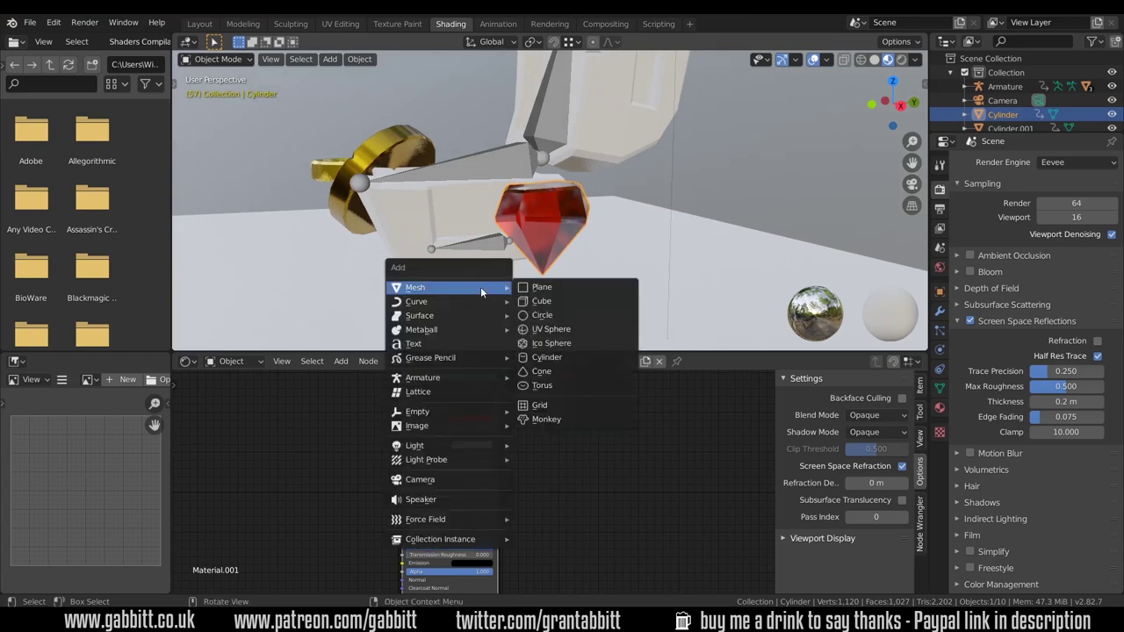
pyautogui.click(553, 357)
pyautogui.click(213, 343)
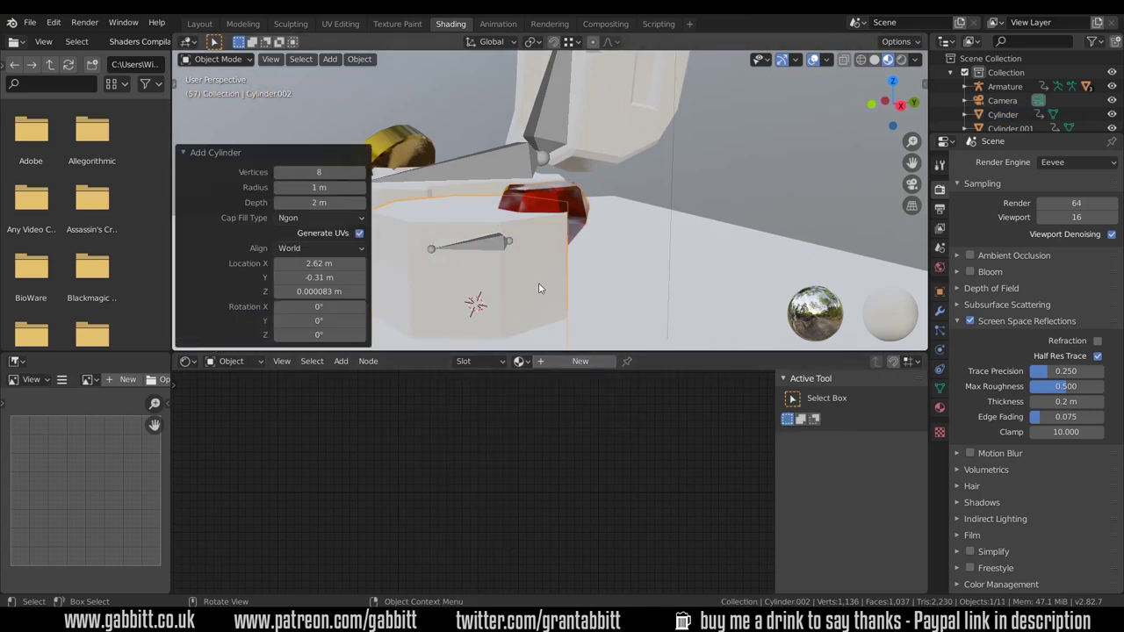
pyautogui.click(203, 25)
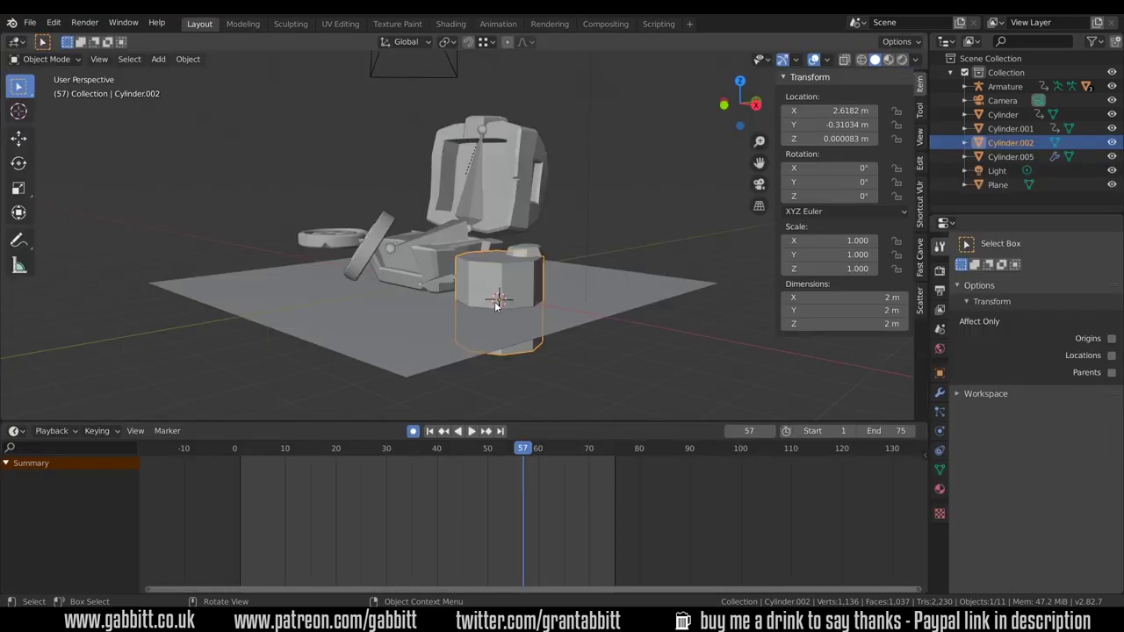
pyautogui.moveTo(525, 423); pyautogui.dragTo(523, 530)
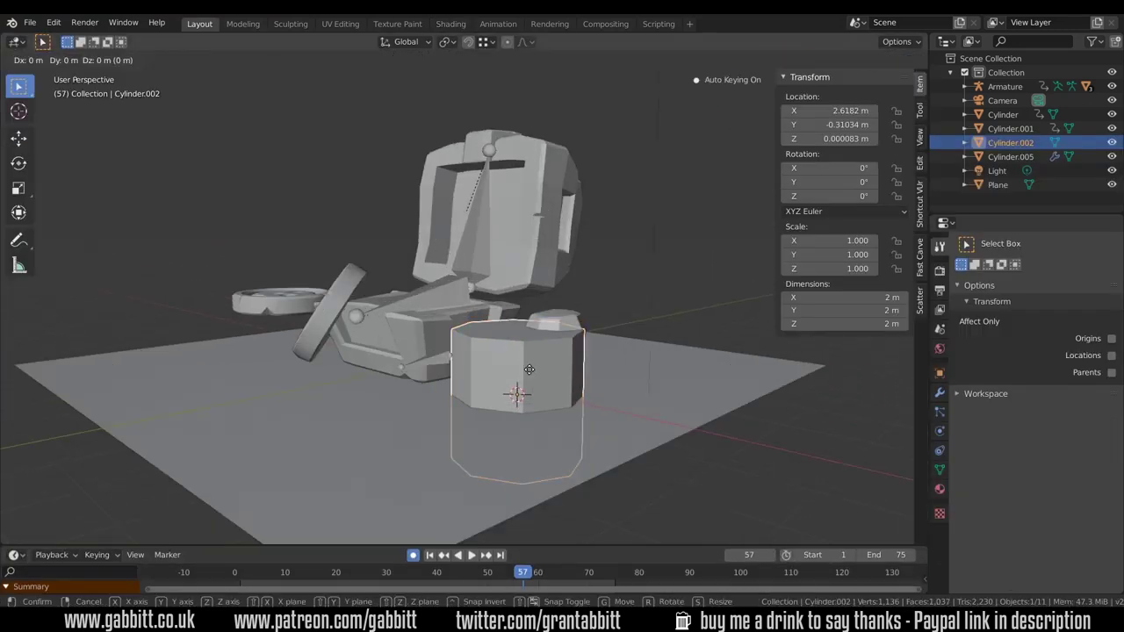
# Raise the cylinder onto the floor, place it right of the chest, and delete its keyframes.
pyautogui.press('g')
pyautogui.press('z')
pyautogui.click(534, 315)
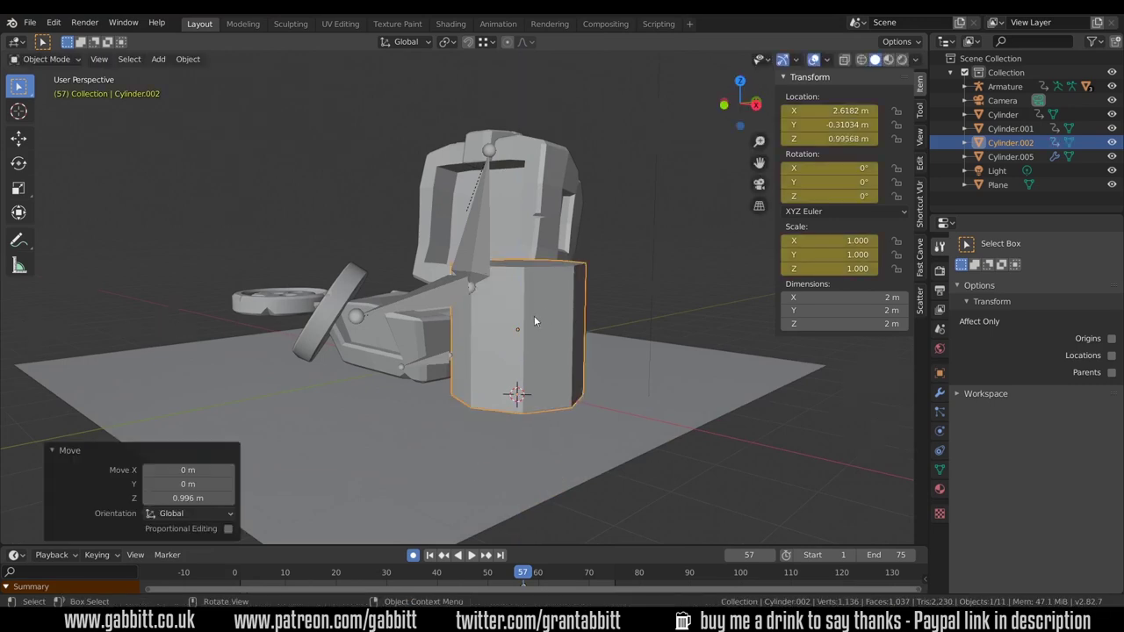
pyautogui.moveTo(534, 315); pyautogui.dragTo(562, 360, button='middle')
pyautogui.press('g')
pyautogui.click(688, 363)
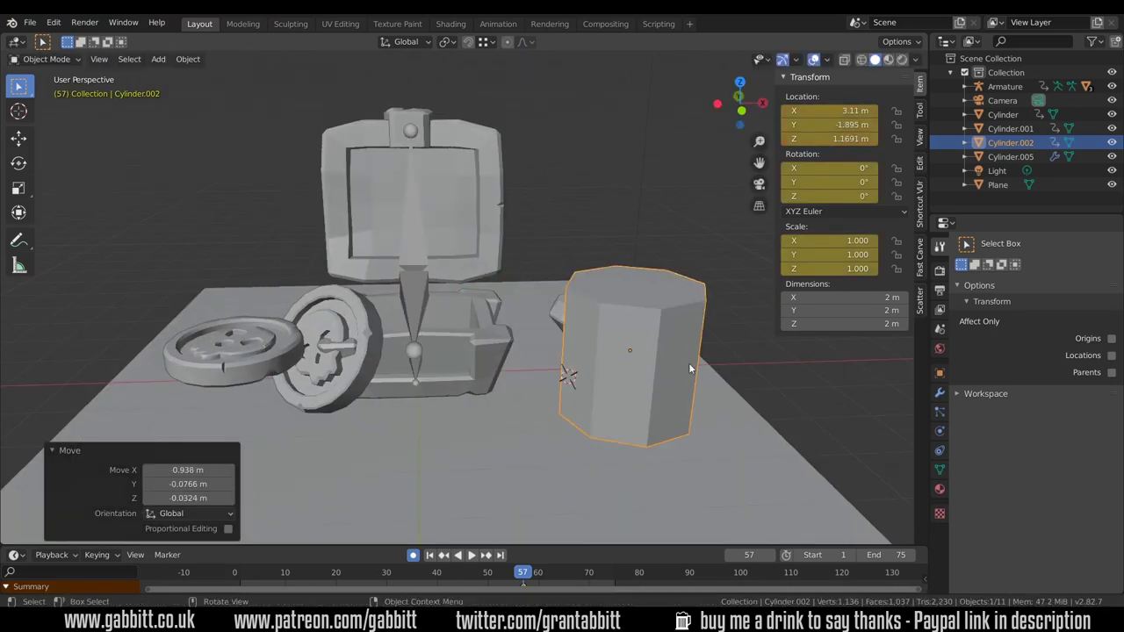
pyautogui.moveTo(688, 362); pyautogui.dragTo(545, 478, button='middle')
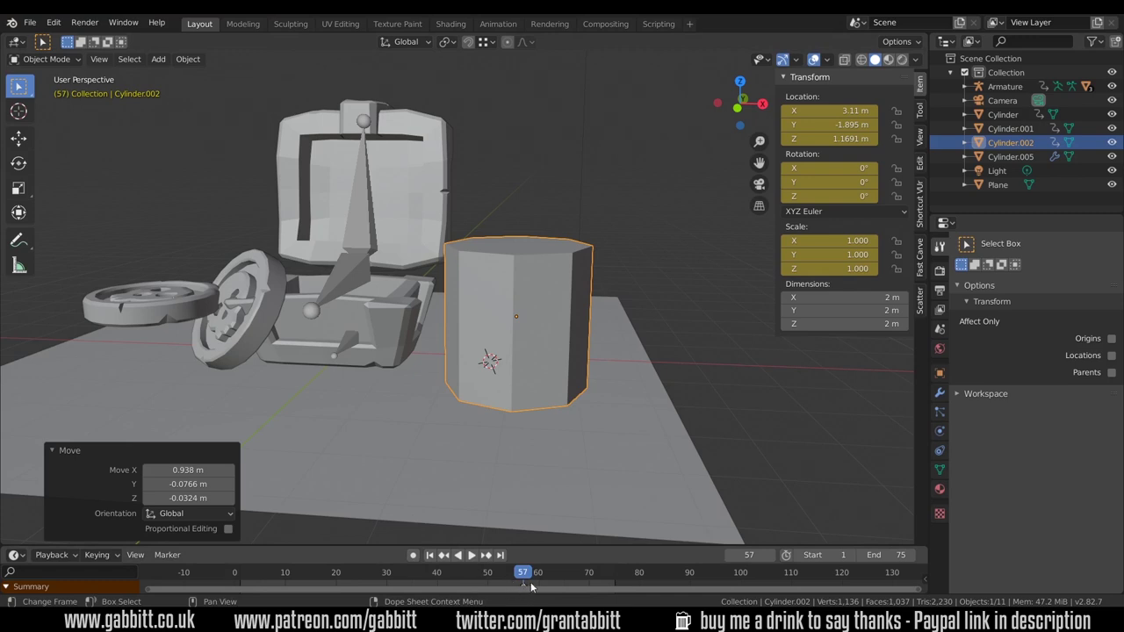
pyautogui.press('i')
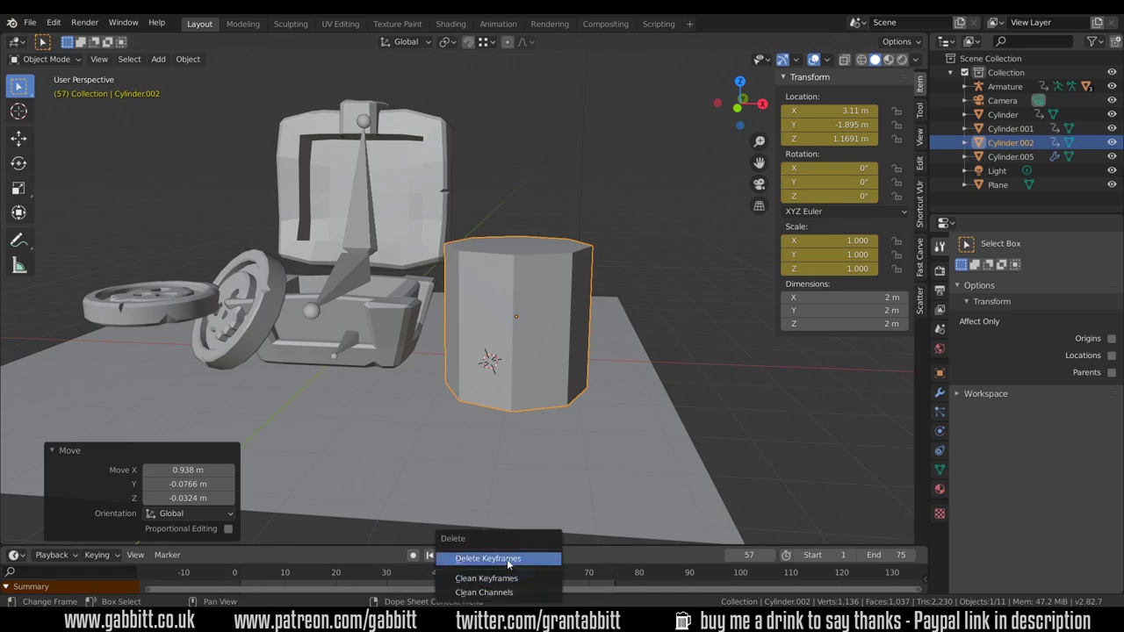
pyautogui.click(525, 559)
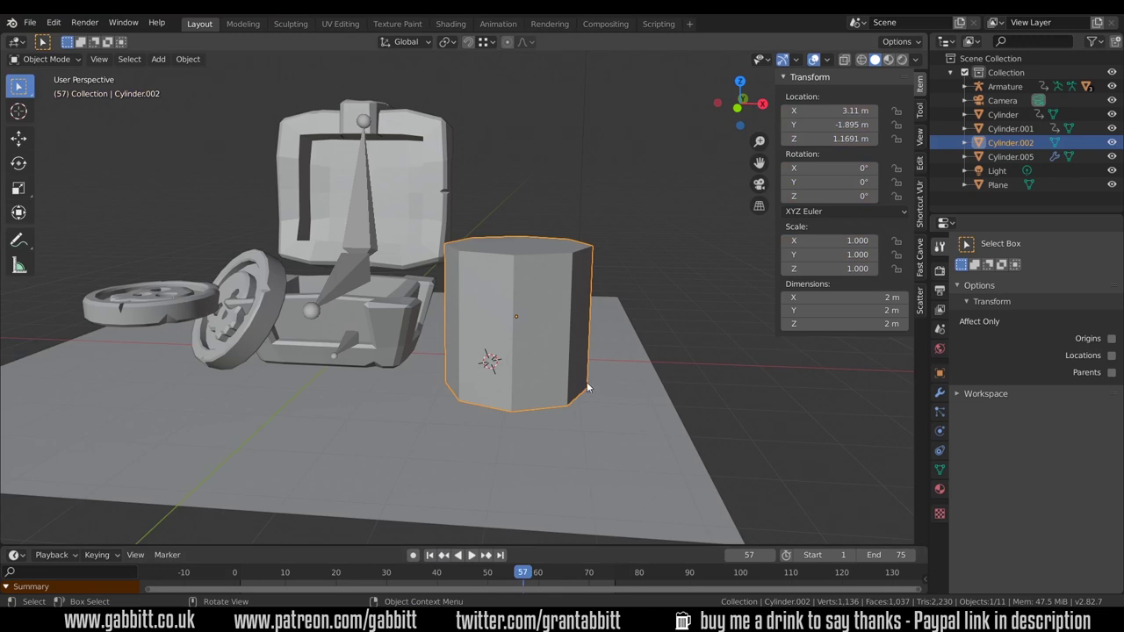
# In isolated edit mode, scale the cylinder's bottom face to 0 to form a point.
pyautogui.press('Tab')
pyautogui.moveTo(588, 364); pyautogui.dragTo(522, 393, button='middle')
pyautogui.press('KP_Divide')
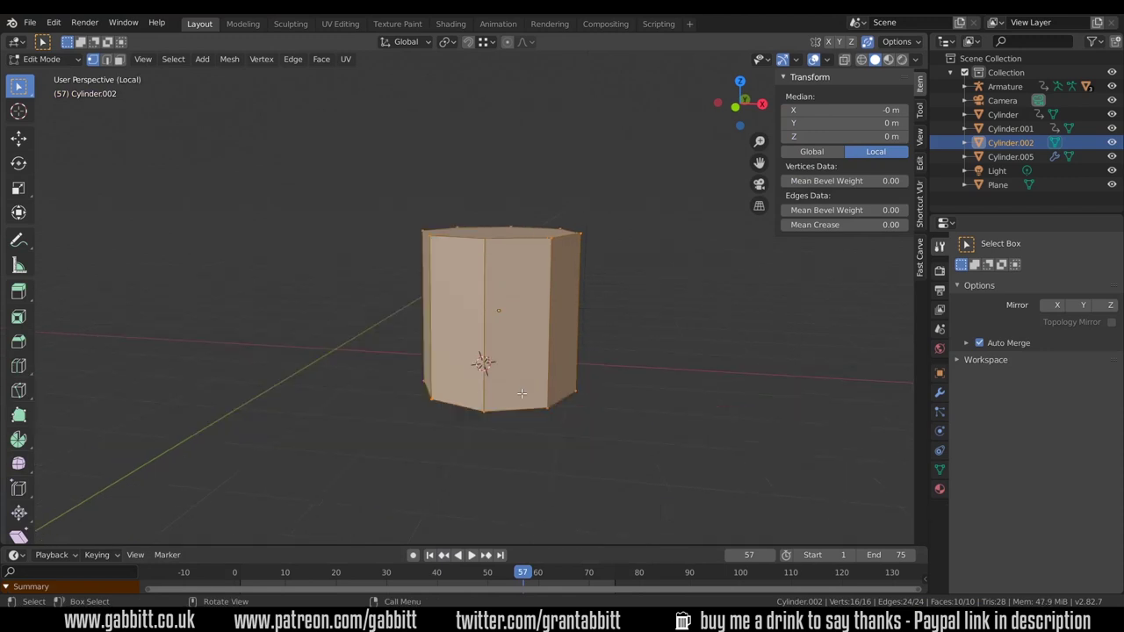
pyautogui.scroll(-3, 527, 378)
pyautogui.moveTo(527, 378); pyautogui.dragTo(523, 344, button='middle')
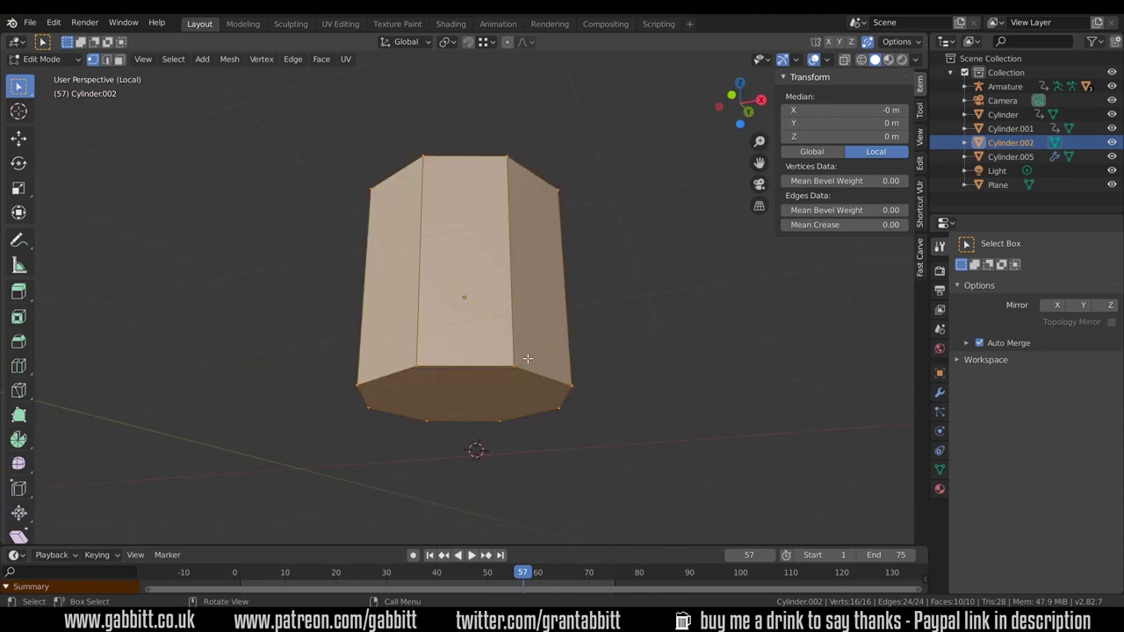
pyautogui.press('n')
pyautogui.press('3')
pyautogui.click(527, 360)
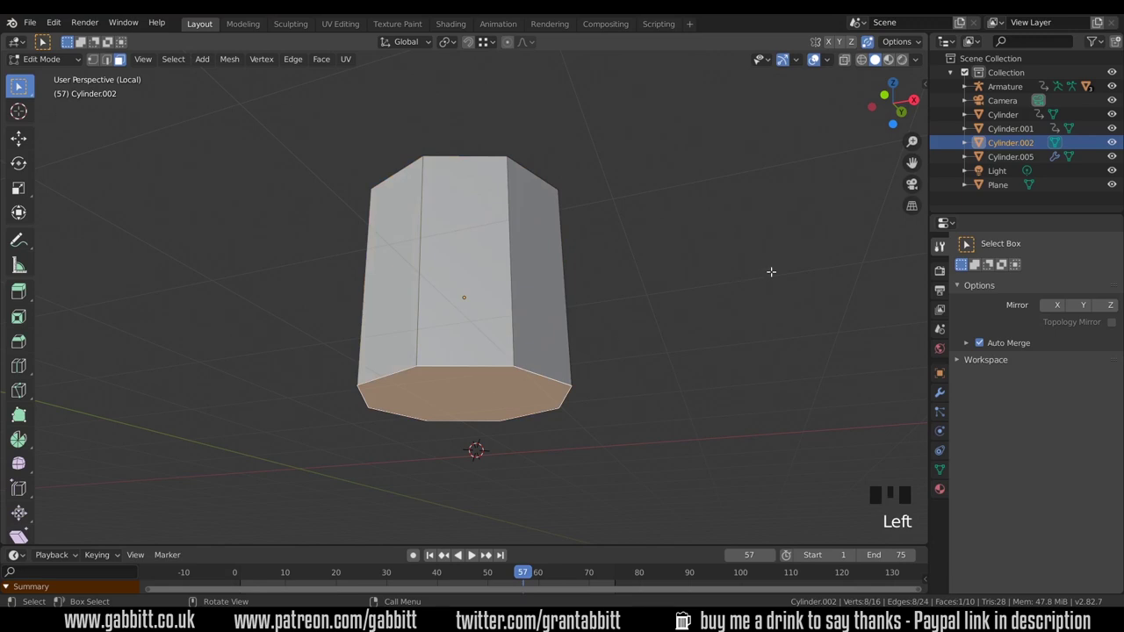
pyautogui.write('s')
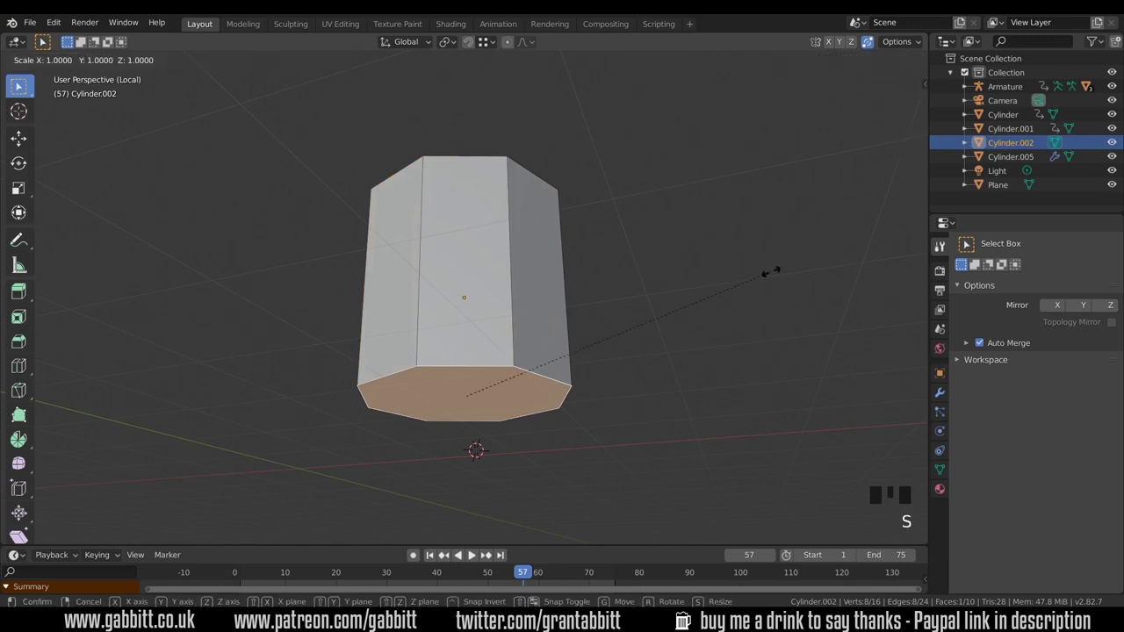
pyautogui.write('0')
pyautogui.press('Return')
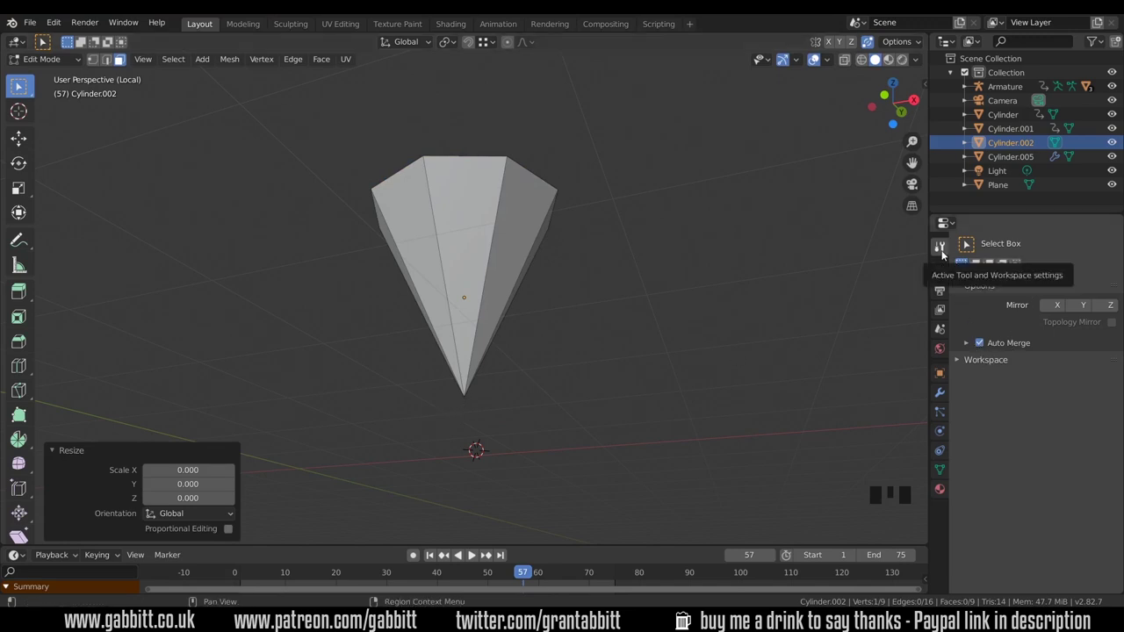
# Extrude the top face up 0.418 m and scale it to 0.903.
pyautogui.click(915, 45)
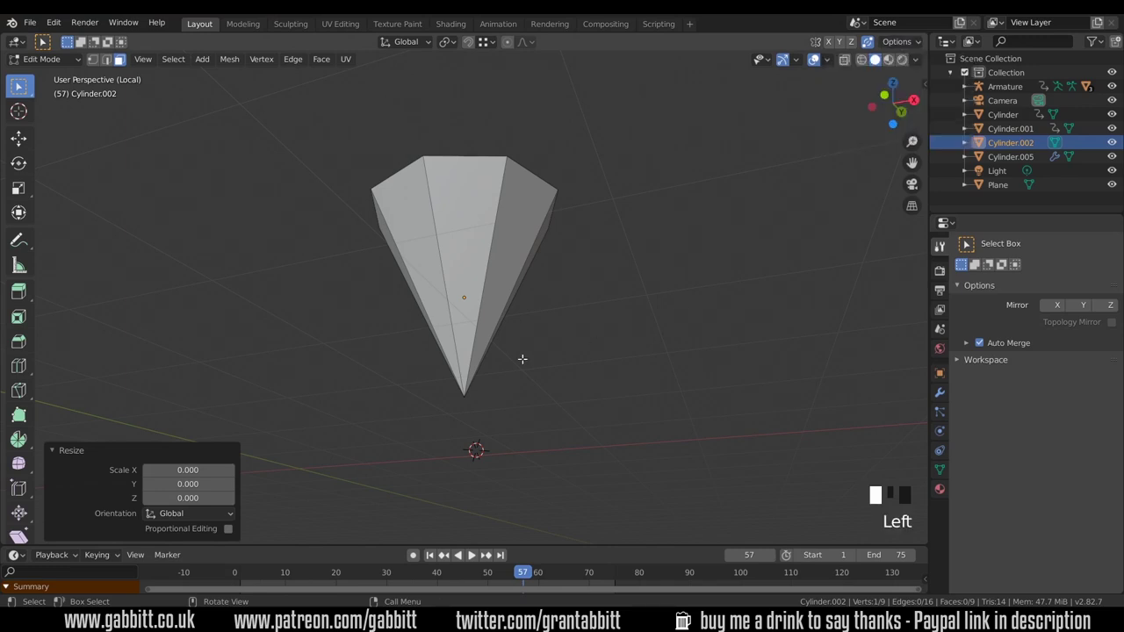
pyautogui.click(466, 396)
pyautogui.press('g')
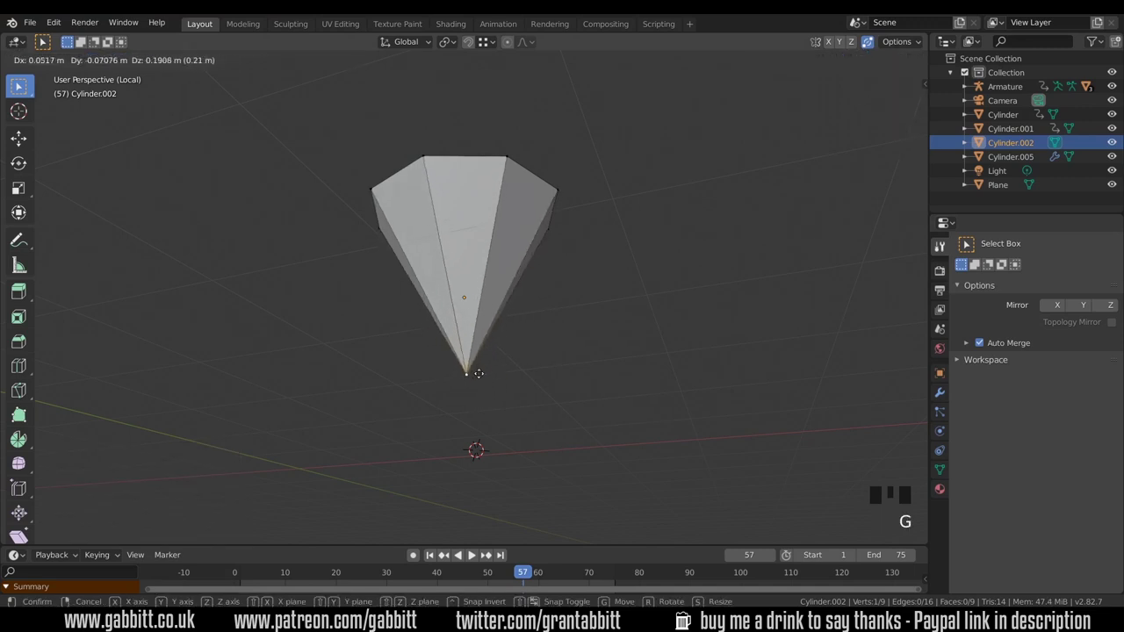
pyautogui.rightClick(479, 373)
pyautogui.moveTo(532, 349); pyautogui.dragTo(519, 412, button='middle')
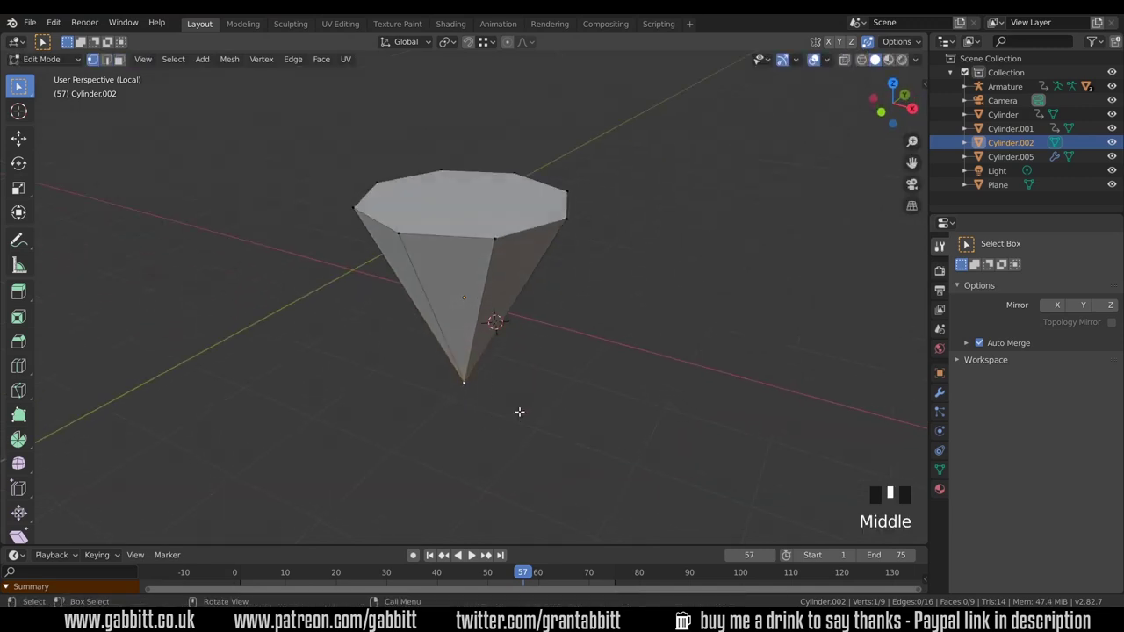
pyautogui.press('3')
pyautogui.click(489, 211)
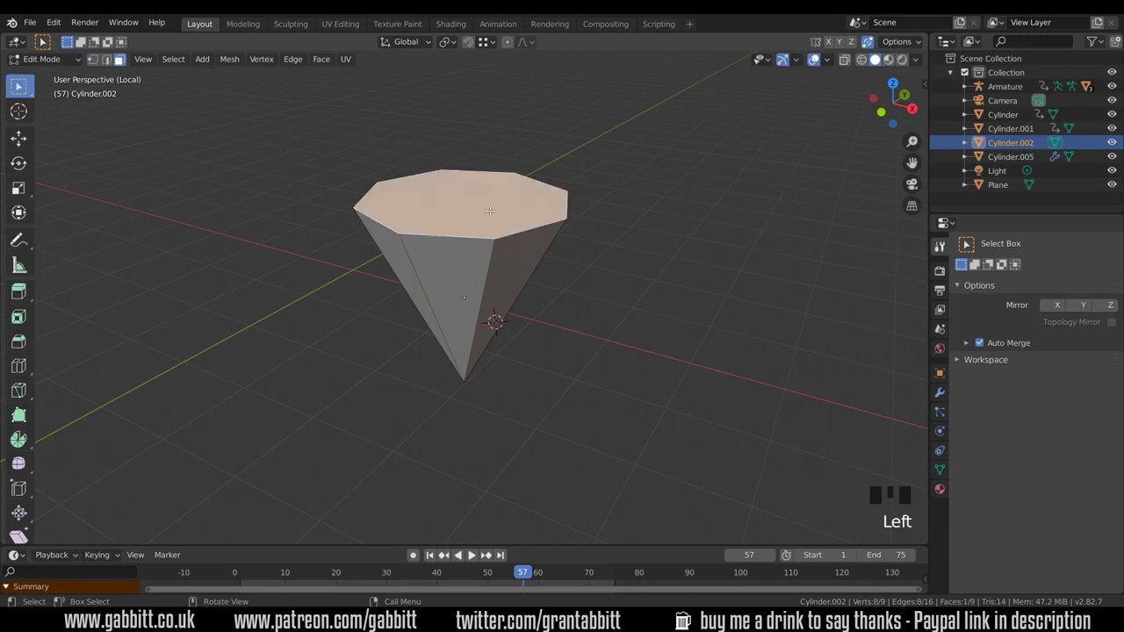
pyautogui.press('e')
pyautogui.click(676, 158)
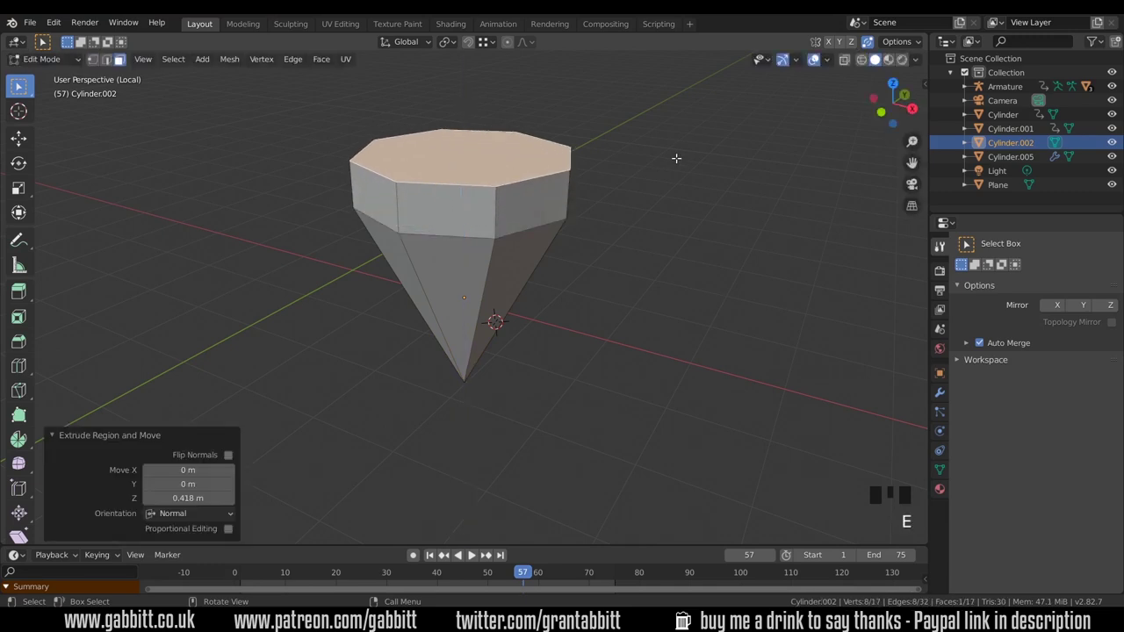
pyautogui.press('s')
pyautogui.click(656, 157)
# Move the bottom tip vertex straight up to shorten the gem's point.
pyautogui.moveTo(545, 247); pyautogui.dragTo(522, 216, button='middle')
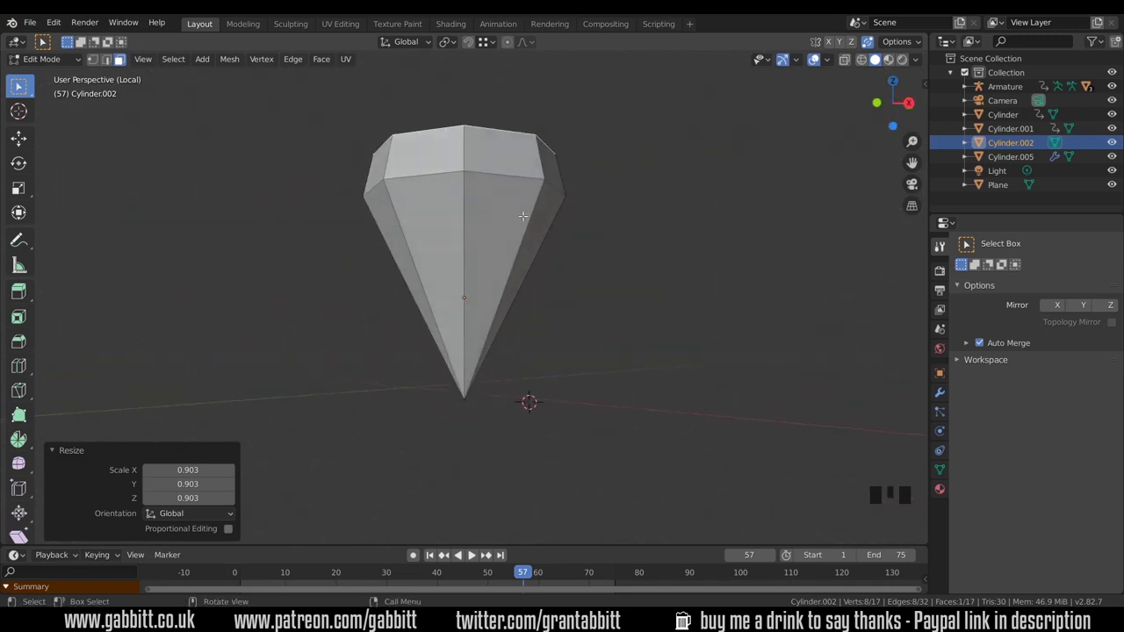
pyautogui.press('1')
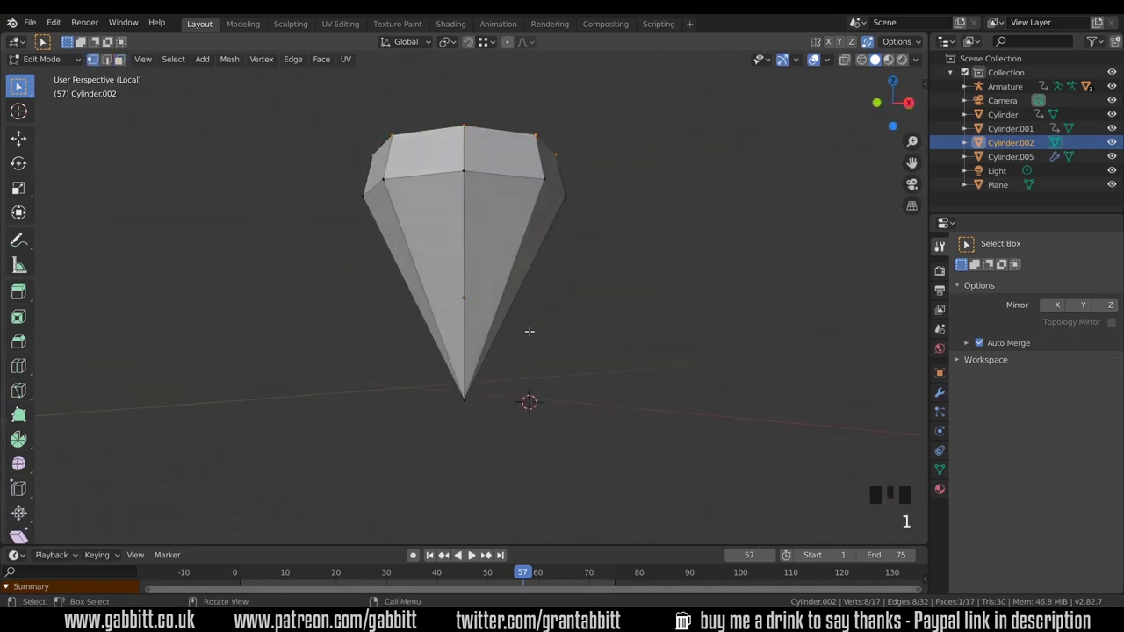
pyautogui.click(466, 404)
pyautogui.press('g')
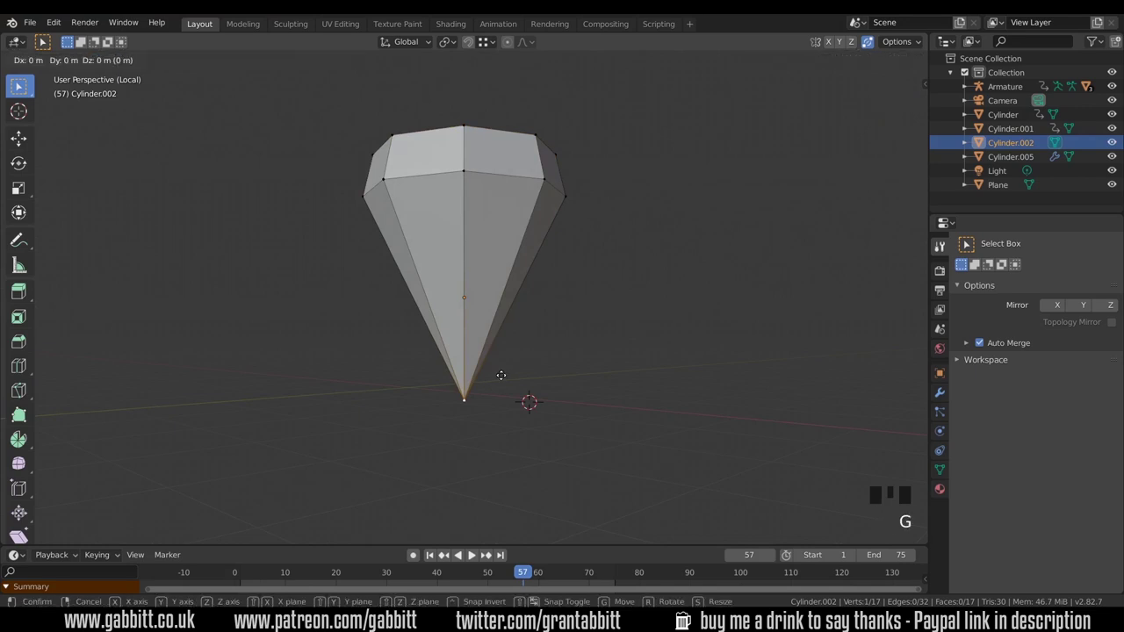
pyautogui.press('z')
pyautogui.click(495, 292)
pyautogui.moveTo(495, 292); pyautogui.dragTo(612, 266, button='middle')
# Raise the top face 0.103 m and scale it to 0.906.
pyautogui.press('3')
pyautogui.click(494, 152)
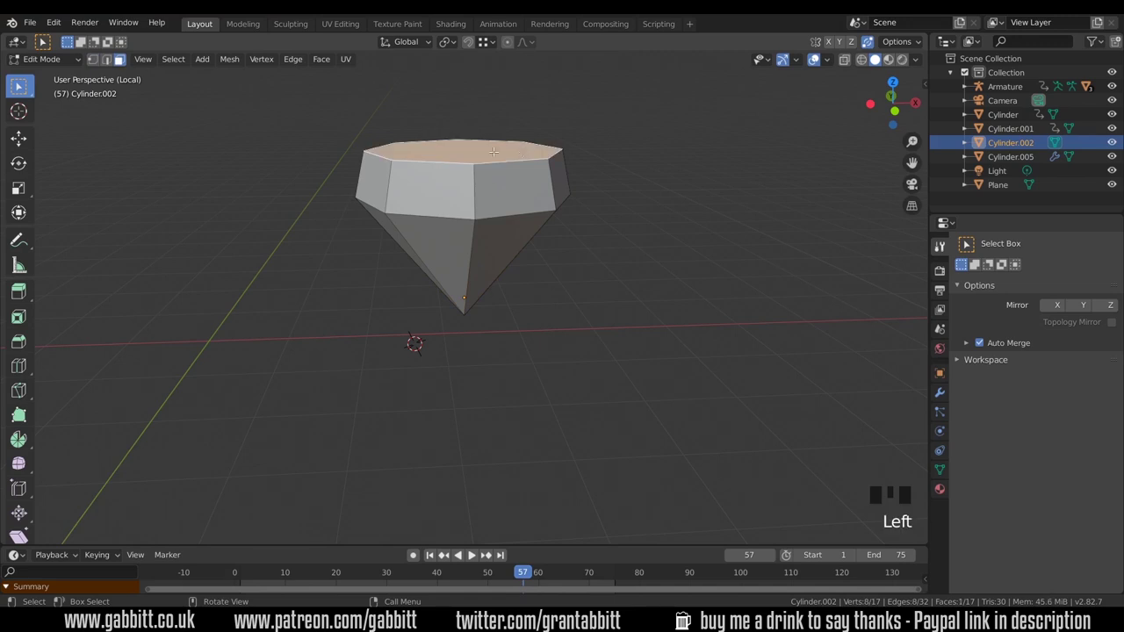
pyautogui.press('g')
pyautogui.press('z')
pyautogui.click(544, 143)
pyautogui.moveTo(545, 143); pyautogui.dragTo(474, 158, button='middle')
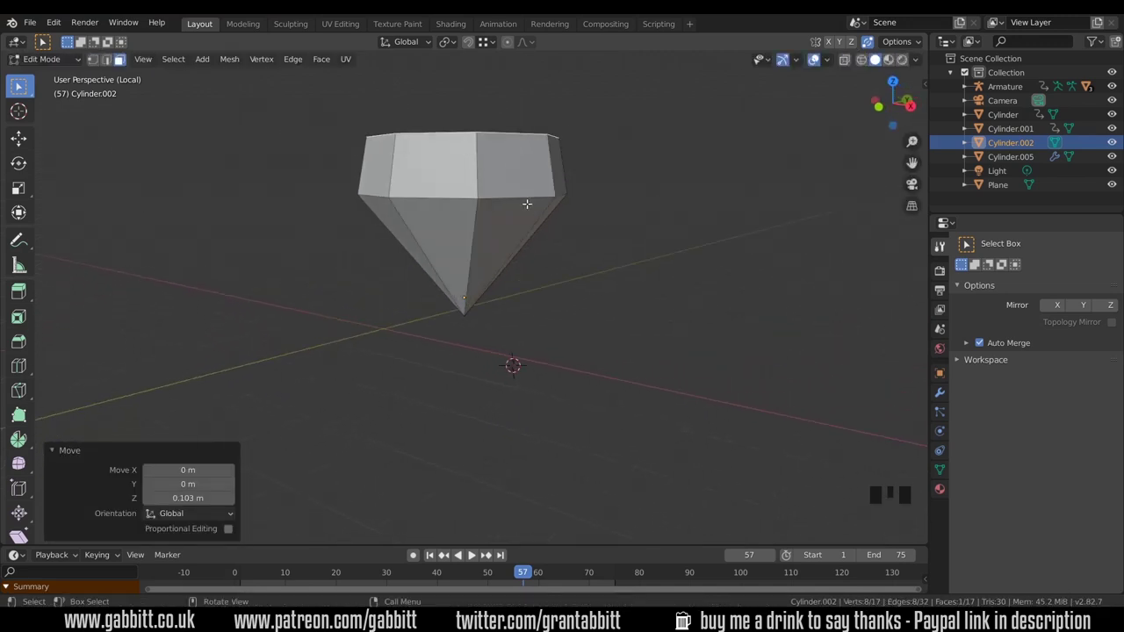
pyautogui.moveTo(527, 201); pyautogui.dragTo(592, 226, button='middle')
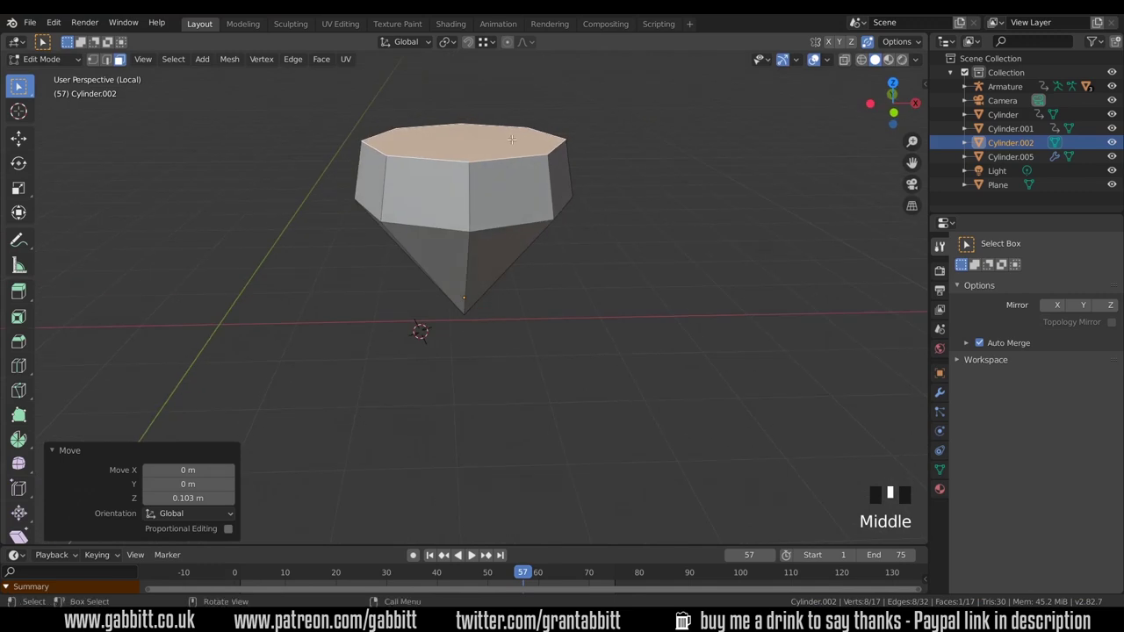
pyautogui.press('s')
pyautogui.click(632, 133)
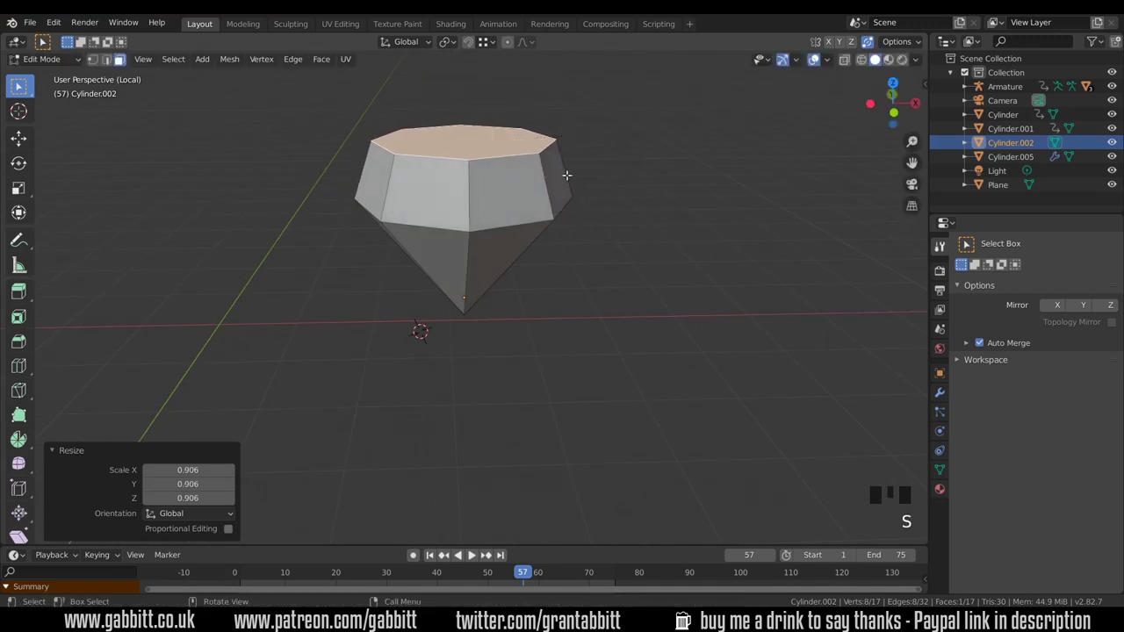
pyautogui.moveTo(567, 175); pyautogui.dragTo(492, 73, button='middle')
# Turn on proportional editing and slide one top corner vertex with smooth falloff.
pyautogui.click(506, 42)
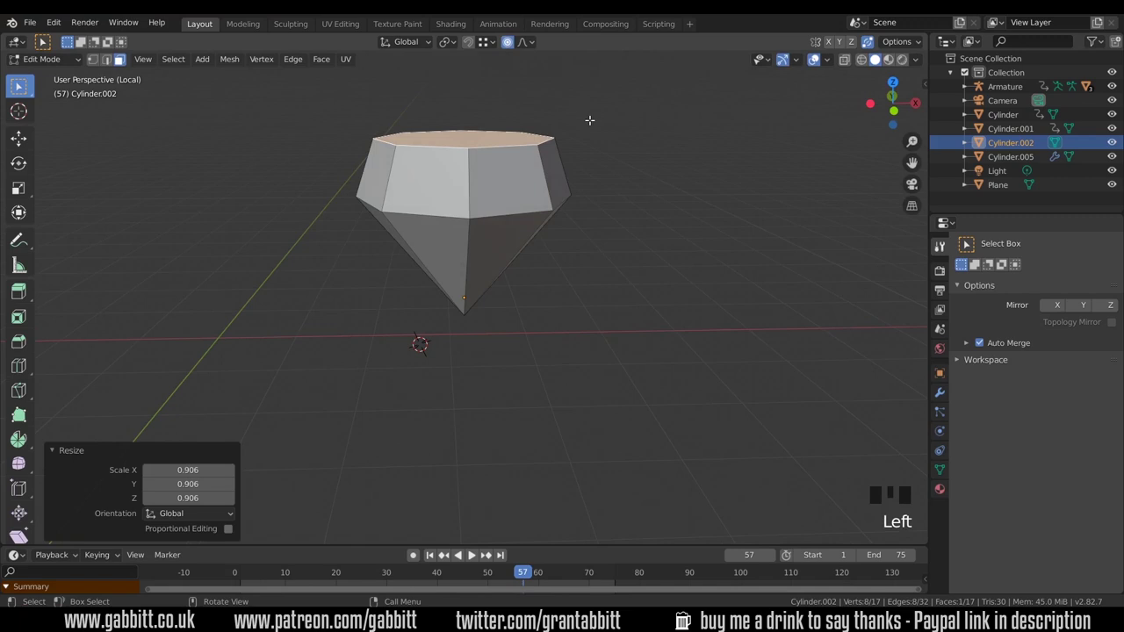
pyautogui.press('1')
pyautogui.click(560, 134)
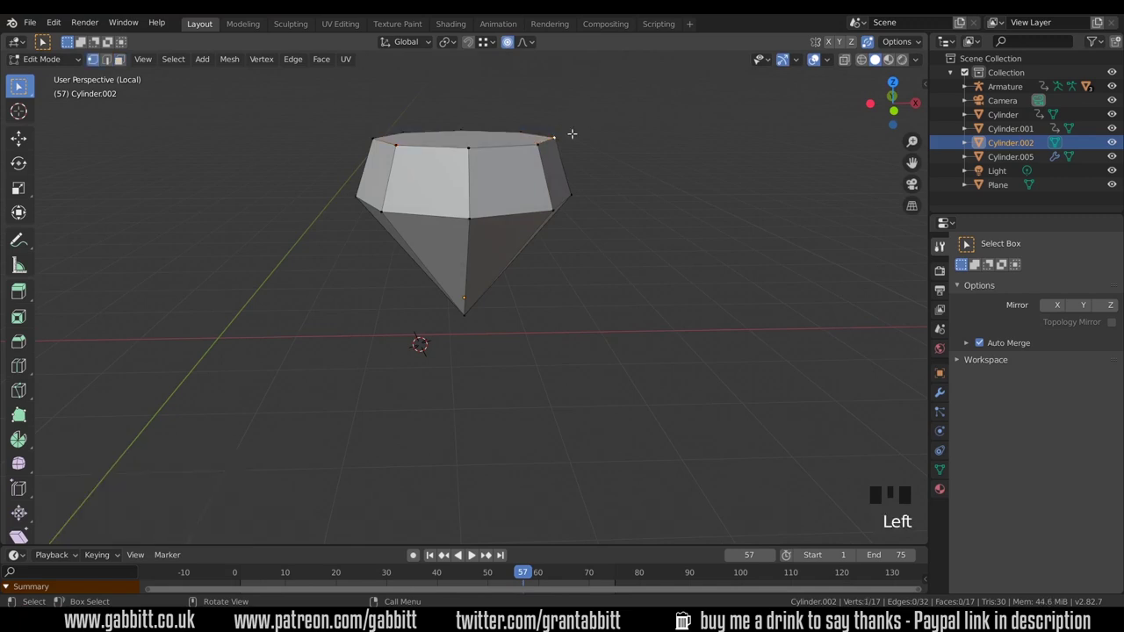
pyautogui.press('g')
pyautogui.scroll(-2, 597, 130)
pyautogui.scroll(3, 597, 129)
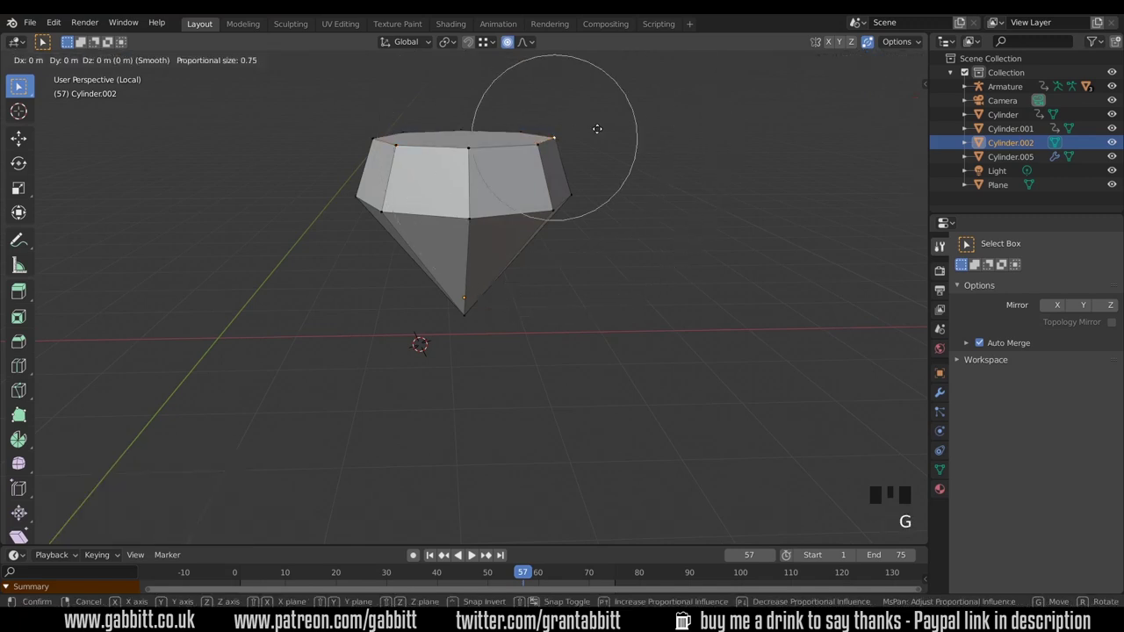
pyautogui.scroll(-1, 597, 129)
pyautogui.scroll(-2, 597, 129)
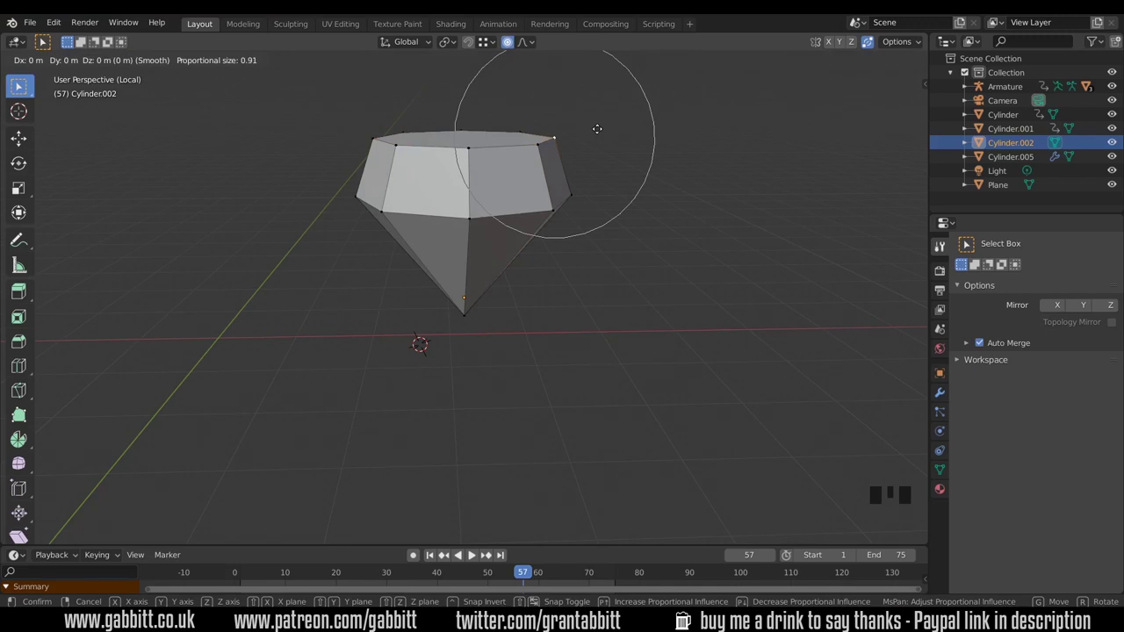
pyautogui.press('g')
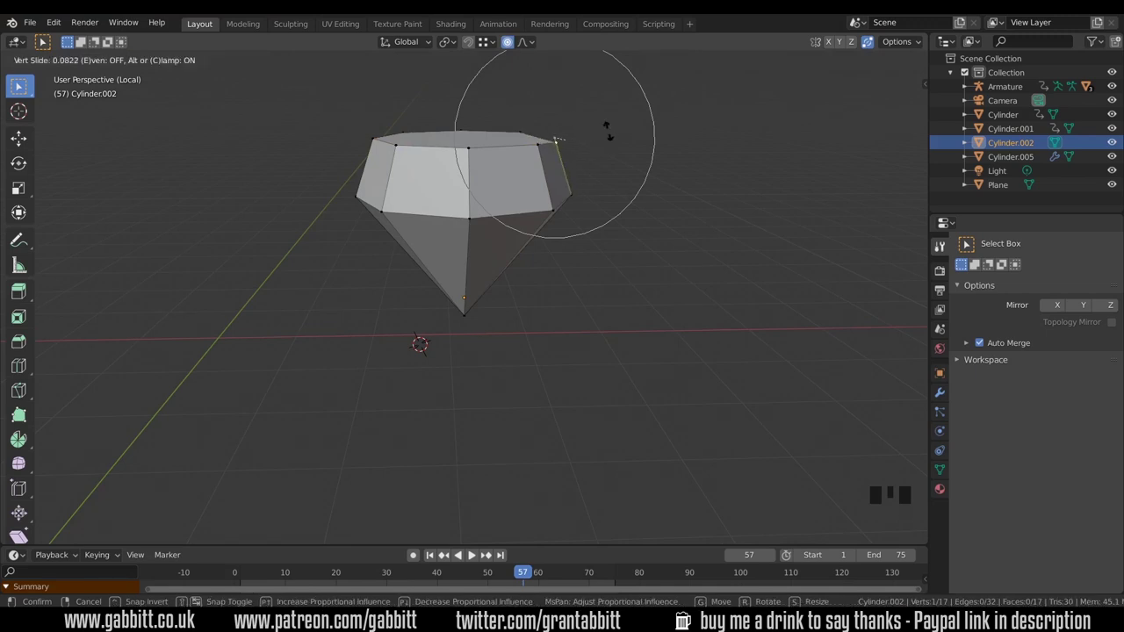
pyautogui.press('g')
pyautogui.click(595, 120)
# Nudge the corner vertex twice more with proportional falloff for an irregular crown.
pyautogui.moveTo(594, 121); pyautogui.dragTo(488, 230, button='middle')
pyautogui.press('g')
pyautogui.click(412, 180)
pyautogui.press('g')
pyautogui.click(427, 176)
# Bevel the top and middle edge rings with one segment at a 0.0731 m offset.
pyautogui.press('2')
pyautogui.keyDown('alt'); pyautogui.click(489, 231); pyautogui.keyUp('alt')
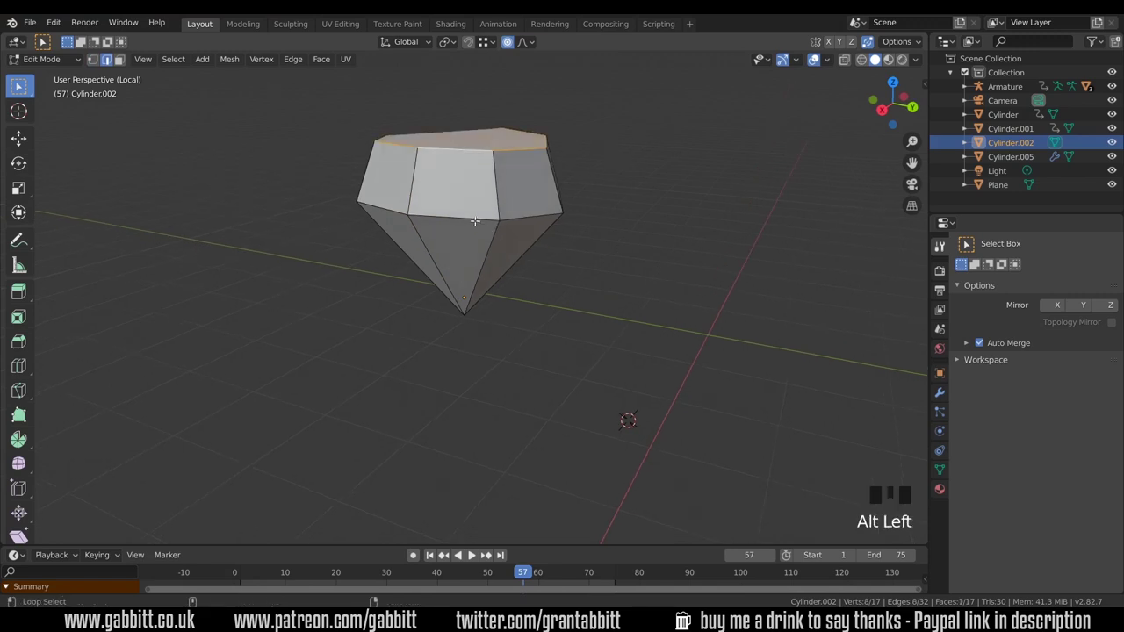
pyautogui.keyDown('alt'); pyautogui.keyDown('shift'); pyautogui.click(492, 219); pyautogui.keyUp('shift'); pyautogui.keyUp('alt')
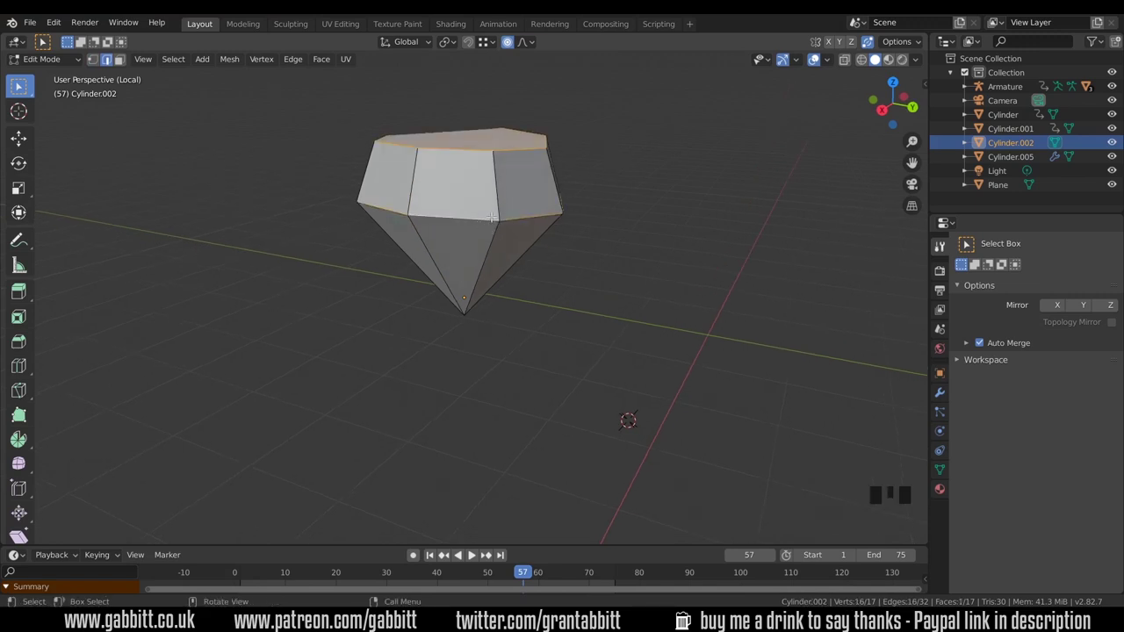
pyautogui.hotkey('ctrl', 'b')
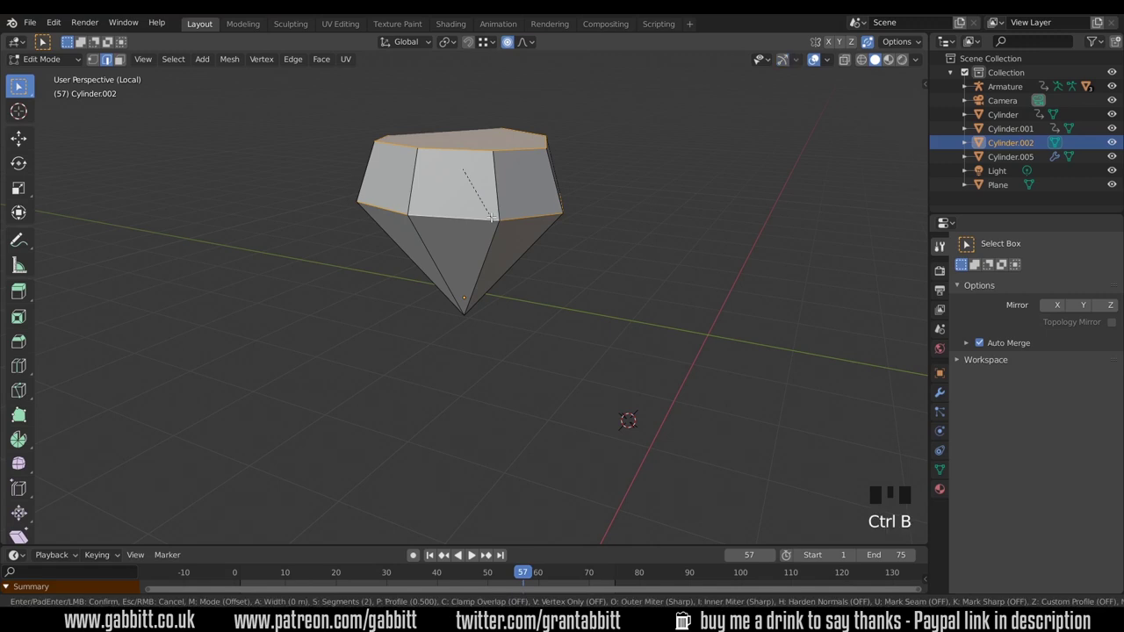
pyautogui.scroll(-1, 506, 225)
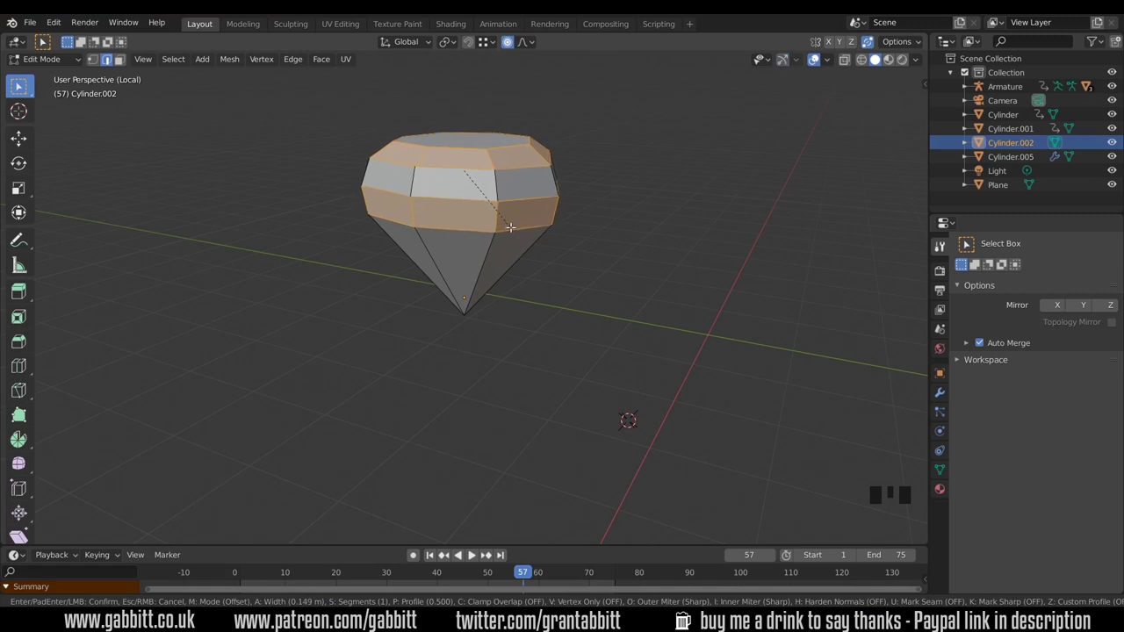
pyautogui.click(500, 225)
pyautogui.moveTo(500, 225); pyautogui.dragTo(514, 243, button='middle')
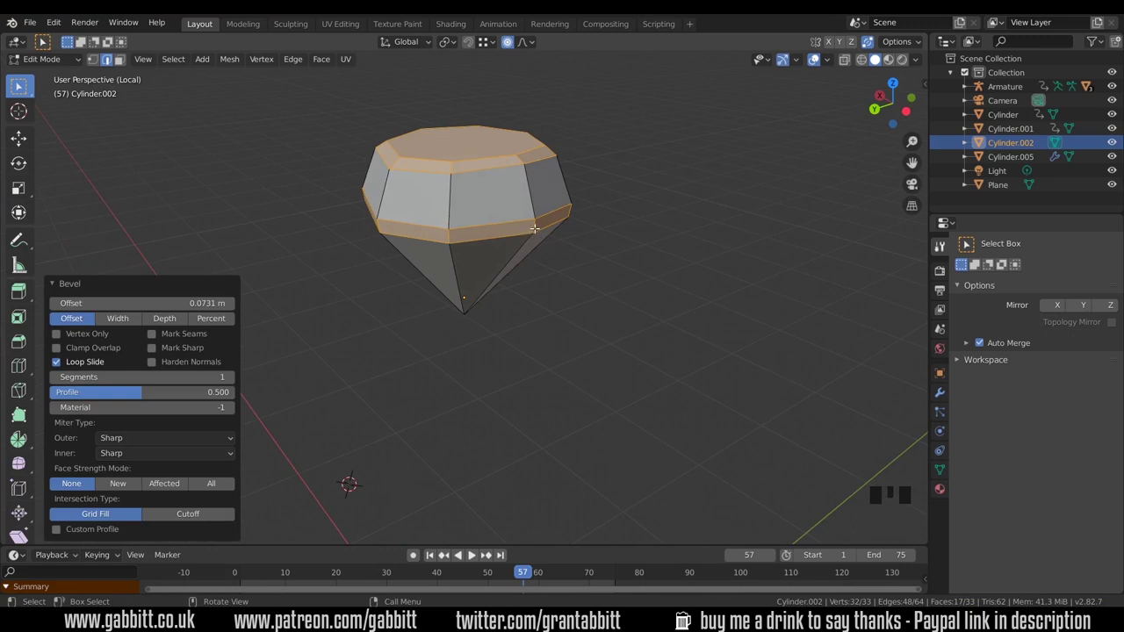
# Bevel the gem's side edge with 2 segments to start the notch.
pyautogui.click(549, 224)
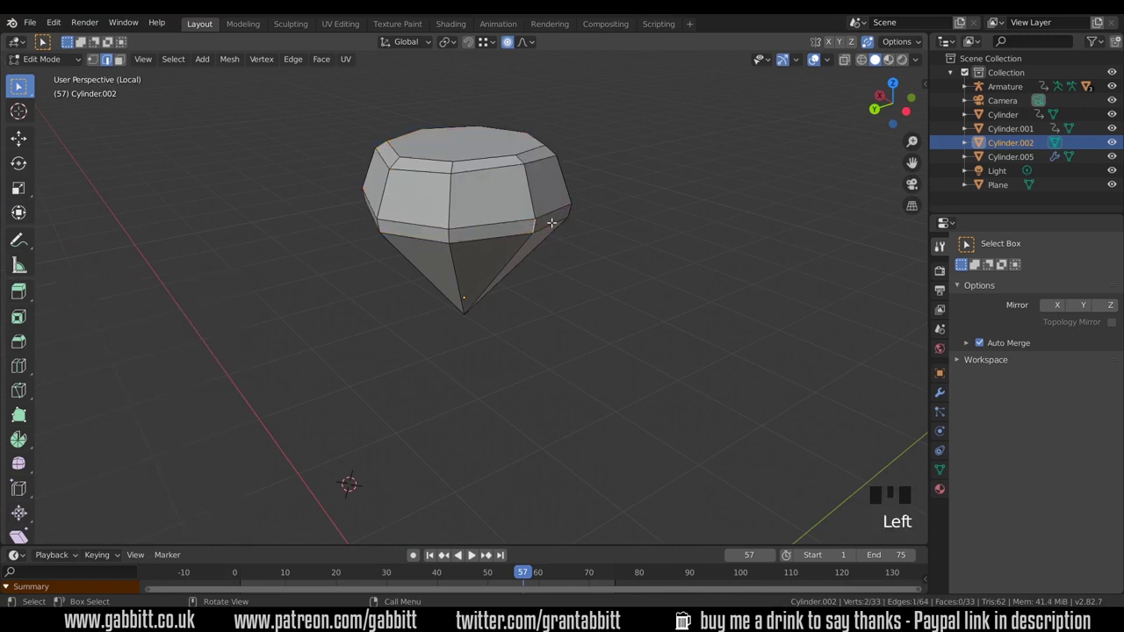
pyautogui.hotkey('ctrl', 'b')
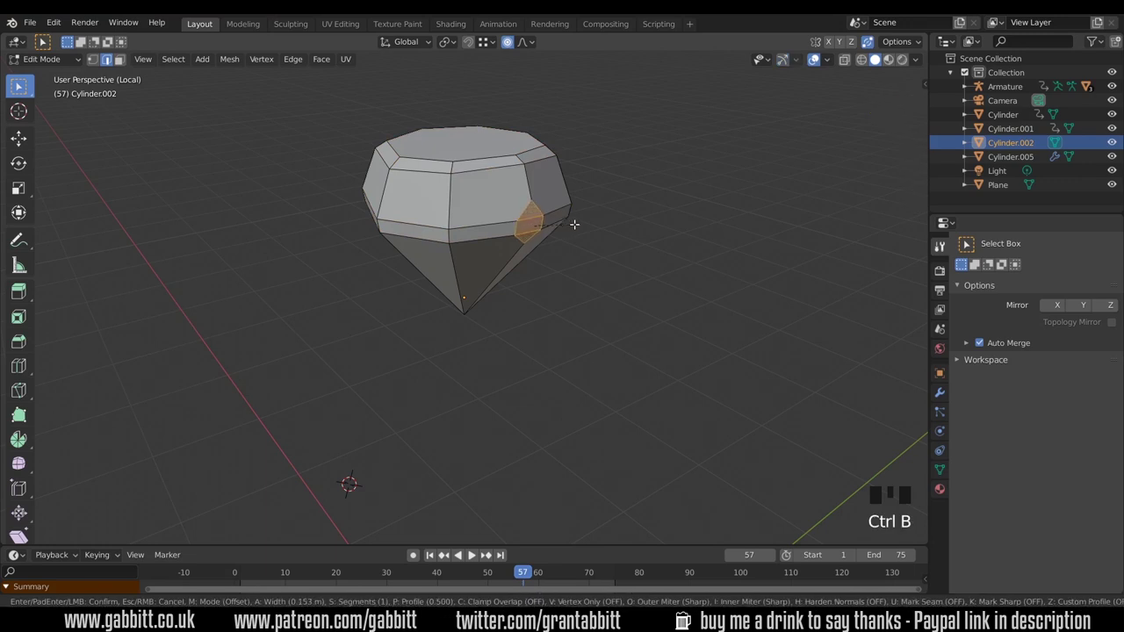
pyautogui.scroll(1, 576, 225)
pyautogui.click(578, 225)
pyautogui.moveTo(576, 225); pyautogui.dragTo(525, 236, button='middle')
# Slide the upper and lower bevel vertices along their edges to shape the notch.
pyautogui.press('1')
pyautogui.scroll(2, 539, 245)
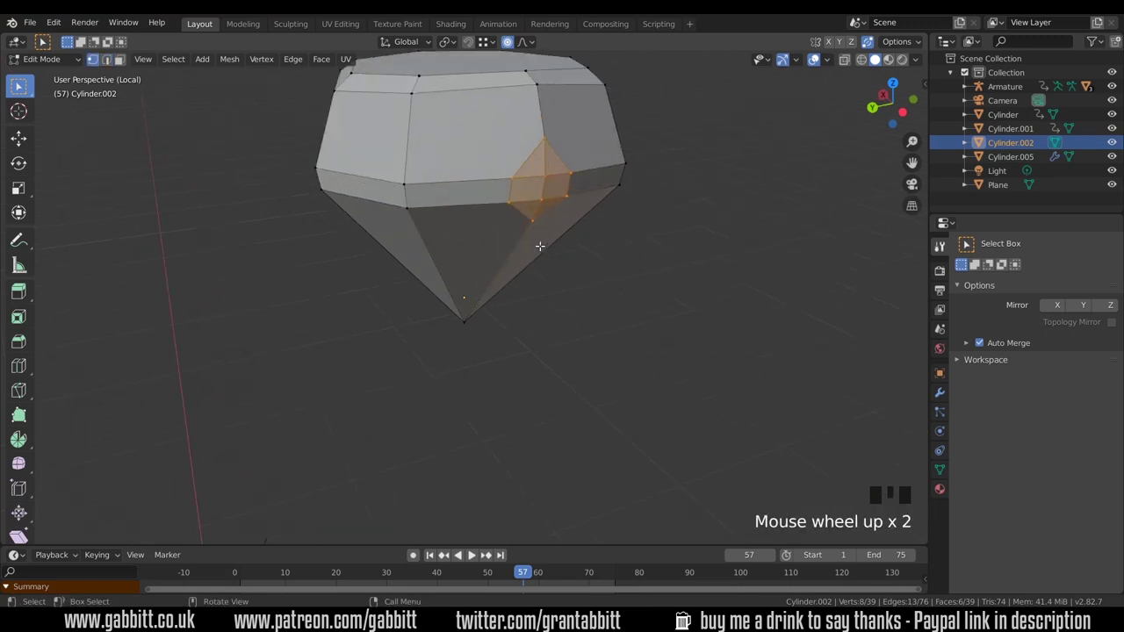
pyautogui.click(547, 184)
pyautogui.hotkey('shift', 'v')
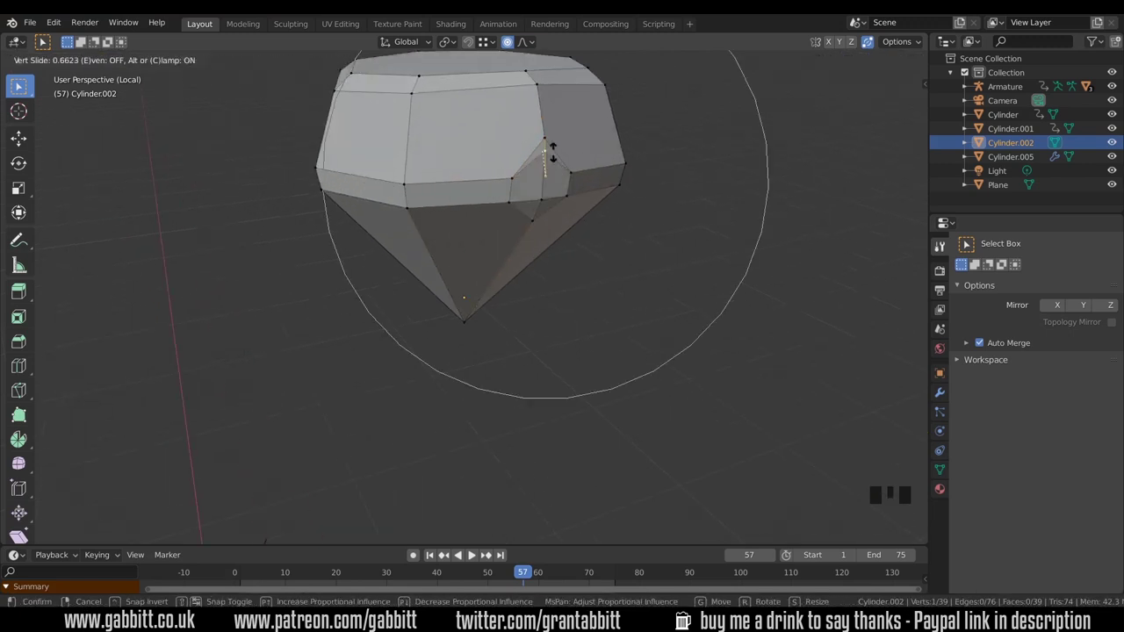
pyautogui.click(553, 117)
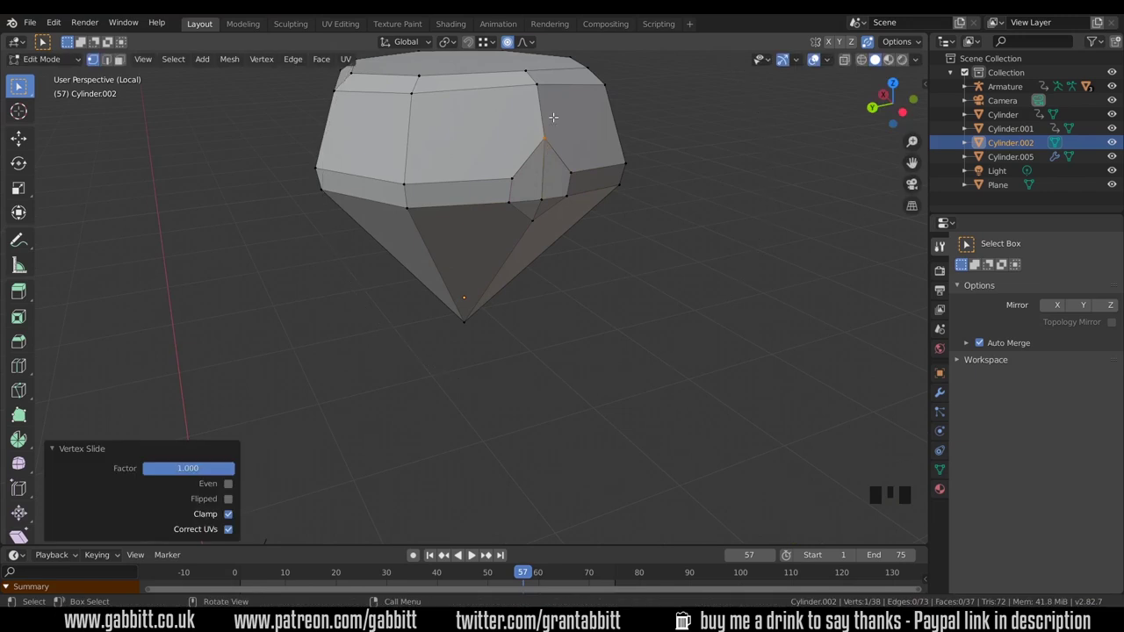
pyautogui.click(544, 197)
pyautogui.press('g')
pyautogui.press('g')
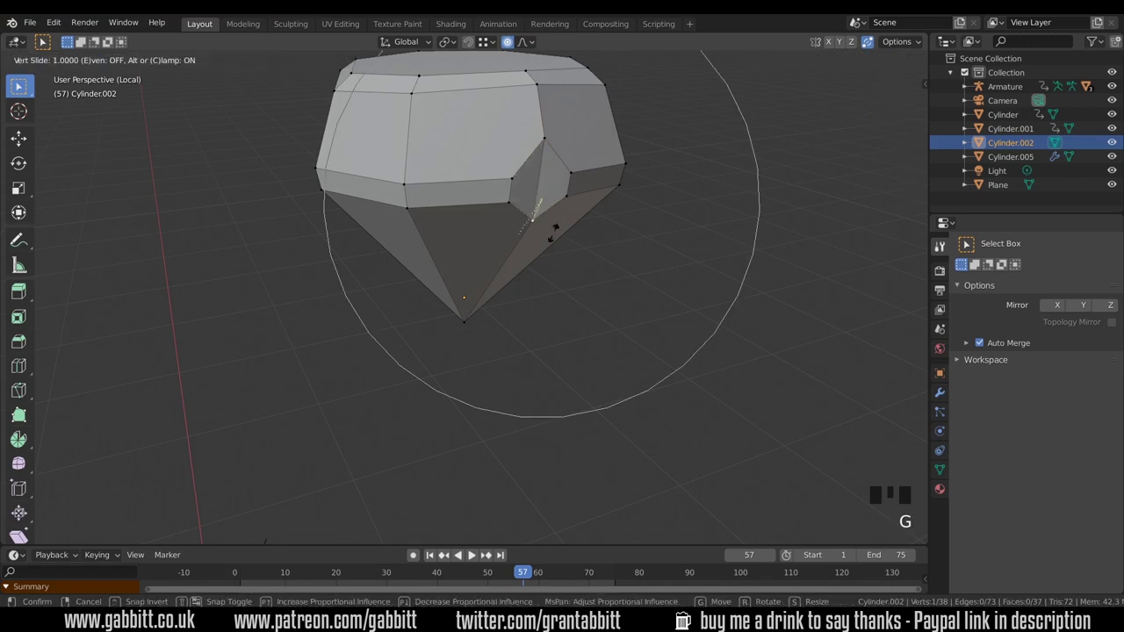
pyautogui.click(579, 250)
pyautogui.moveTo(640, 257); pyautogui.dragTo(637, 233, button='middle')
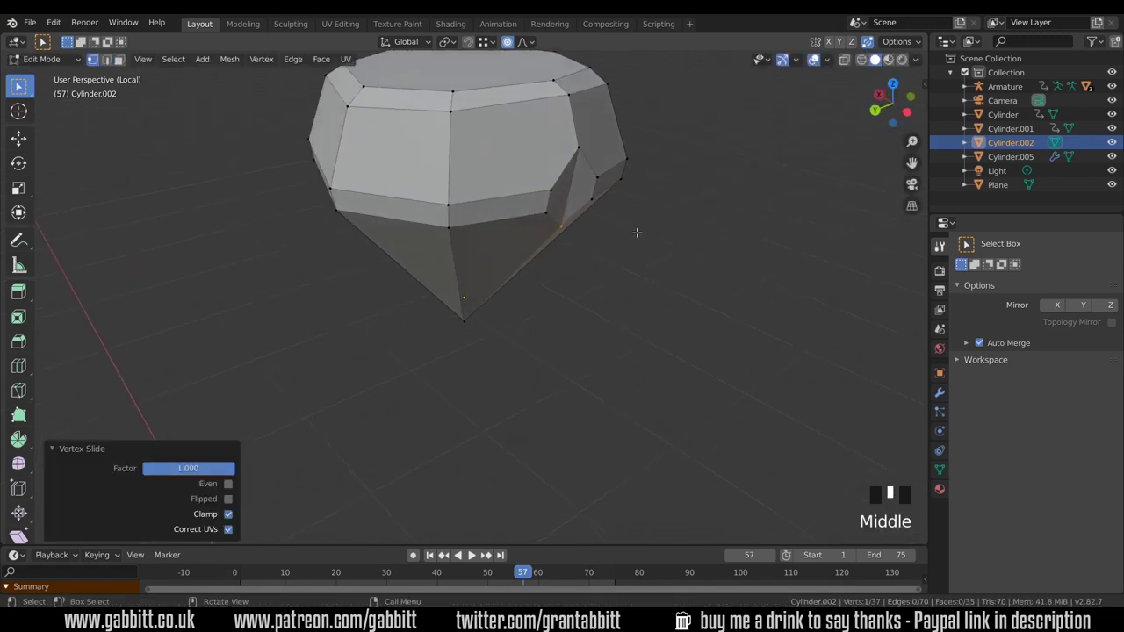
# Turn off proportional editing and move one notch edge outward.
pyautogui.click(508, 41)
pyautogui.press('2')
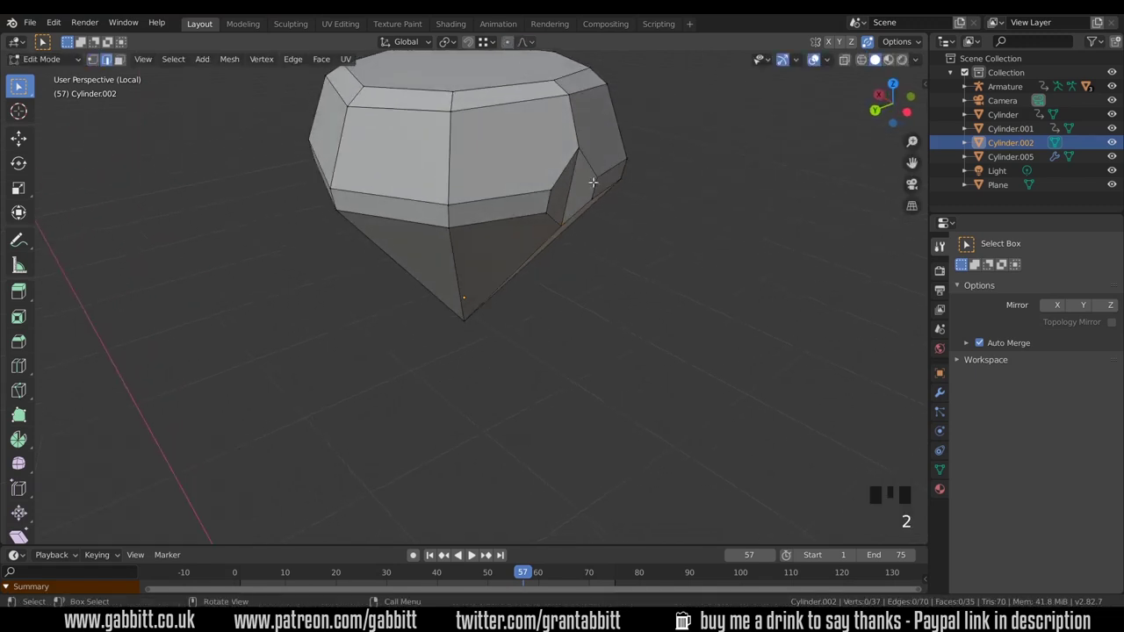
pyautogui.click(568, 179)
pyautogui.moveTo(569, 179); pyautogui.dragTo(482, 193, button='middle')
pyautogui.press('g')
pyautogui.click(682, 173)
pyautogui.press('Tab')
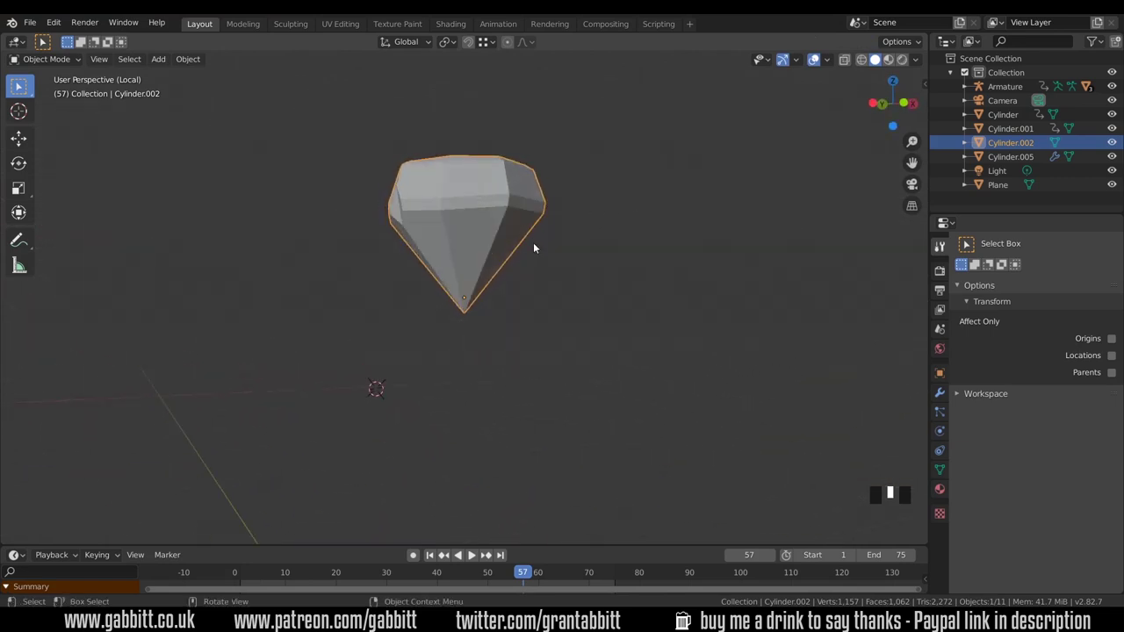
pyautogui.moveTo(533, 246); pyautogui.dragTo(475, 275, button='middle')
pyautogui.scroll(2, 475, 200)
pyautogui.press('Tab')
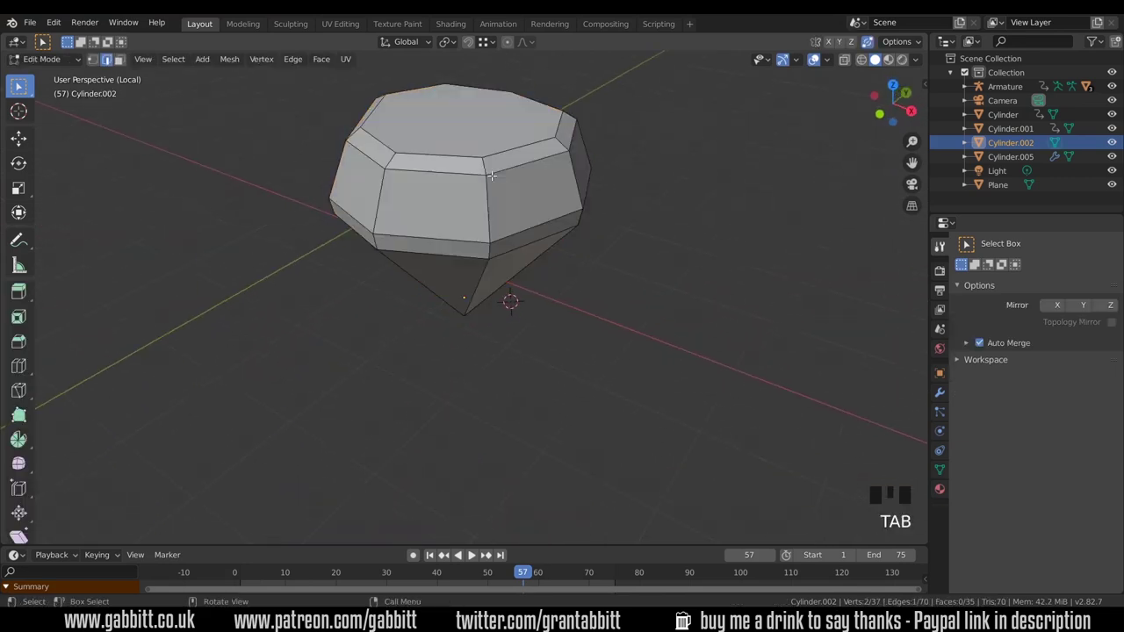
pyautogui.click(497, 185)
pyautogui.moveTo(554, 193); pyautogui.dragTo(488, 200, button='middle')
pyautogui.hotkey('ctrl', 'b')
pyautogui.click(581, 199)
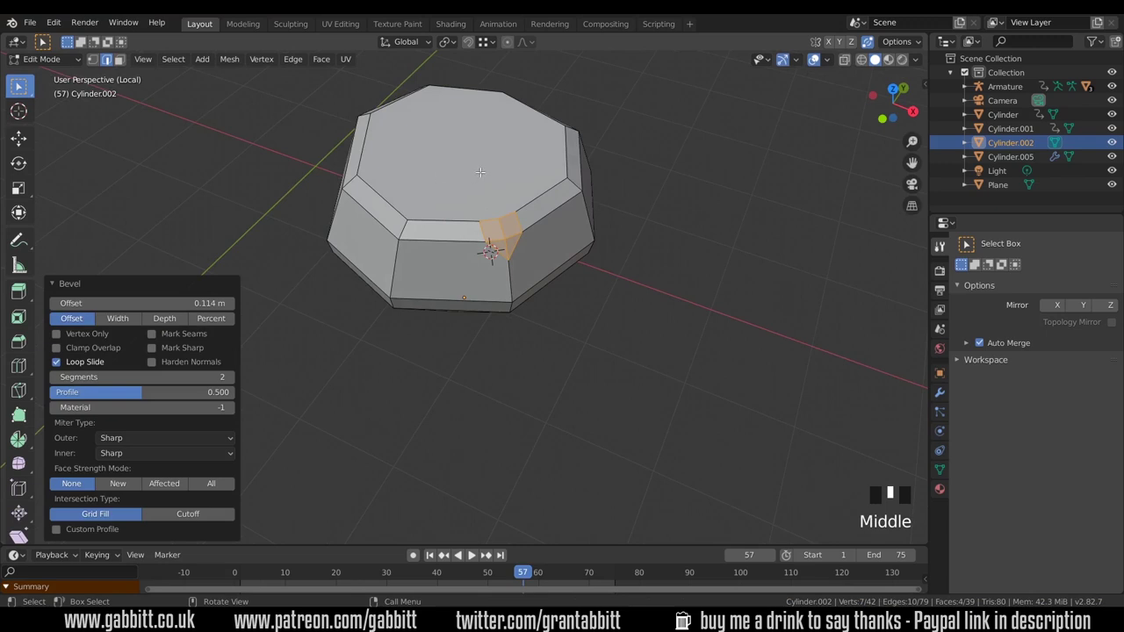
pyautogui.hotkey('ctrl', 'z')
# Poke the flat octagonal top face into eight triangles meeting at its centre.
pyautogui.press('3')
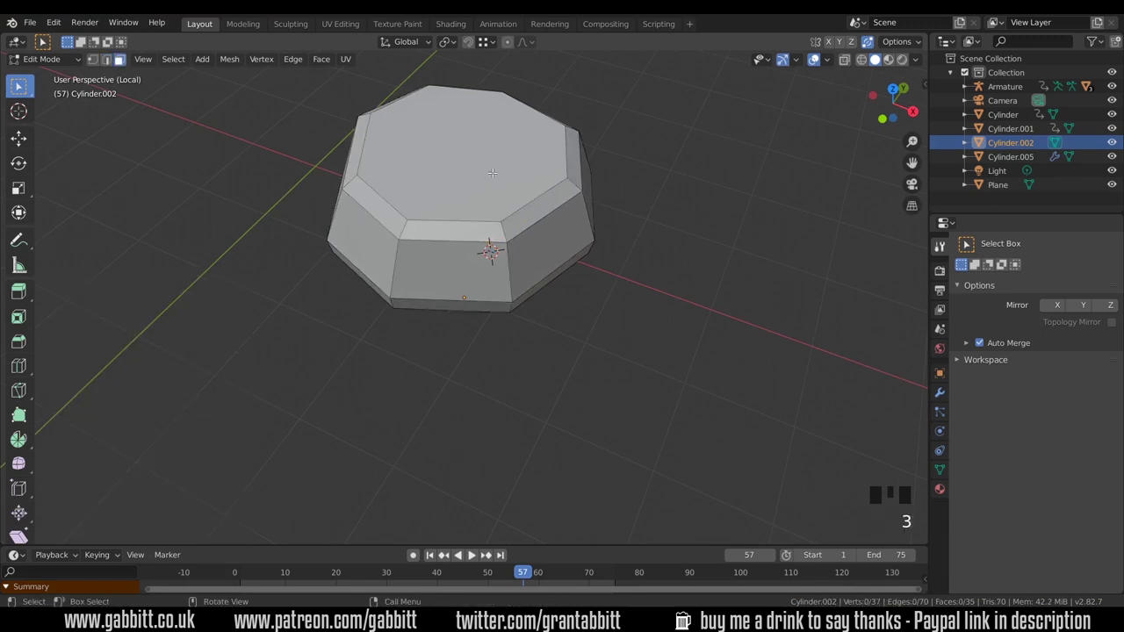
pyautogui.click(481, 171)
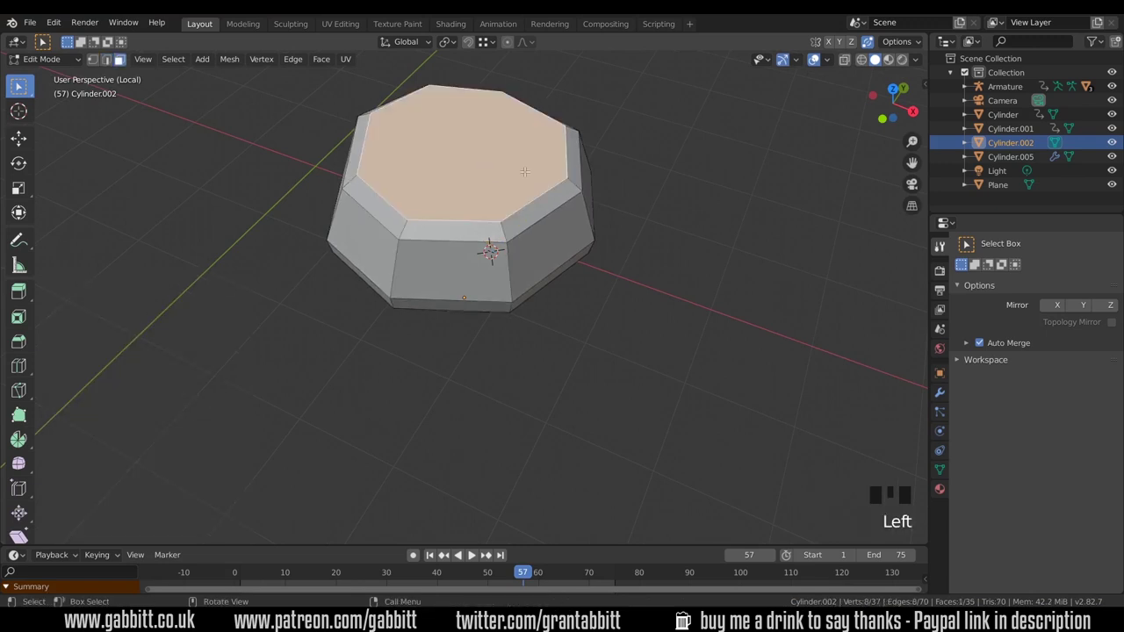
pyautogui.rightClick(509, 166)
pyautogui.click(482, 234)
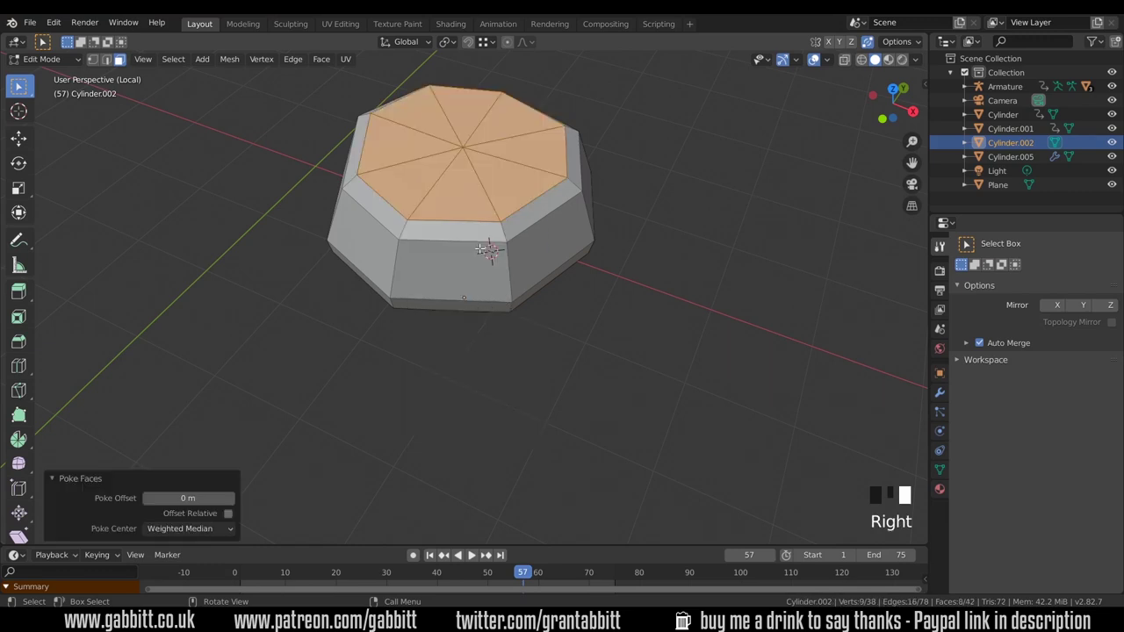
pyautogui.moveTo(397, 177); pyautogui.dragTo(521, 190, button='middle')
# Undo the last changes and select an edge on the gem's top rim.
pyautogui.hotkey('ctrl', 'z')
pyautogui.hotkey('ctrl', 'z')
pyautogui.hotkey('ctrl', 'z')
pyautogui.hotkey('ctrl', 'z')
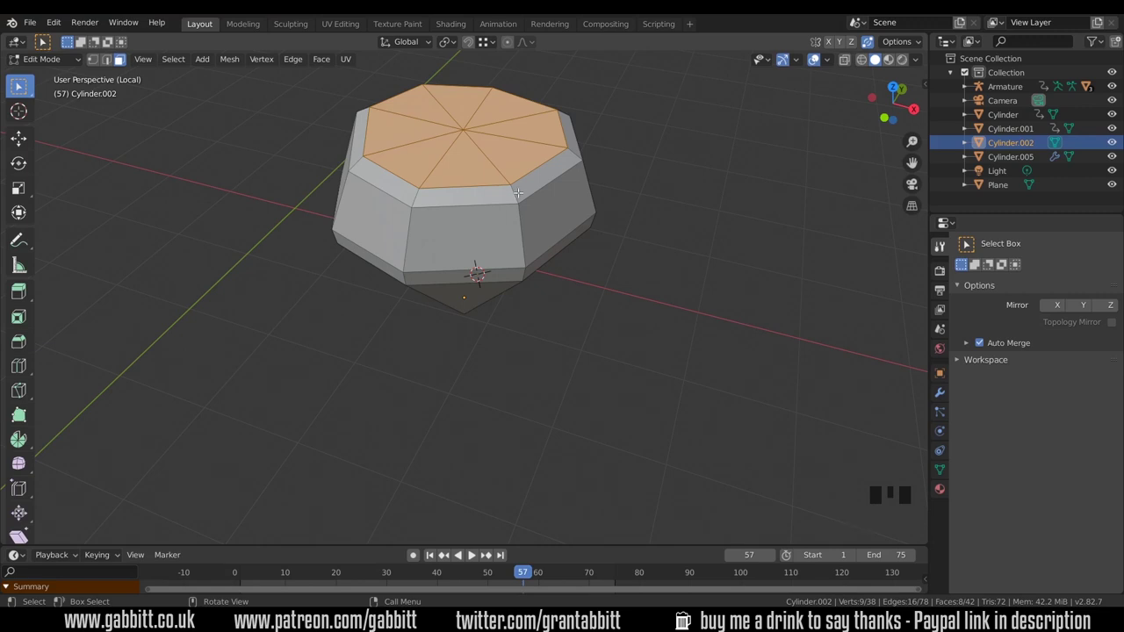
pyautogui.press('2')
pyautogui.click(516, 192)
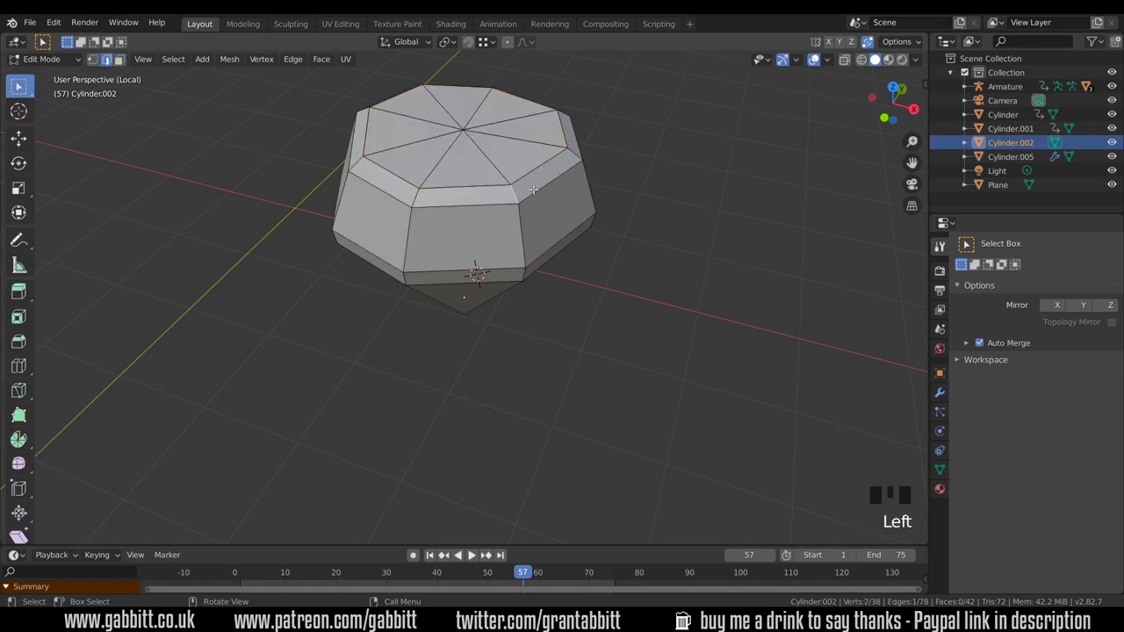
# Bevel the top rim edge and slide its vertices to merge into a notch.
pyautogui.hotkey('ctrl', 'b')
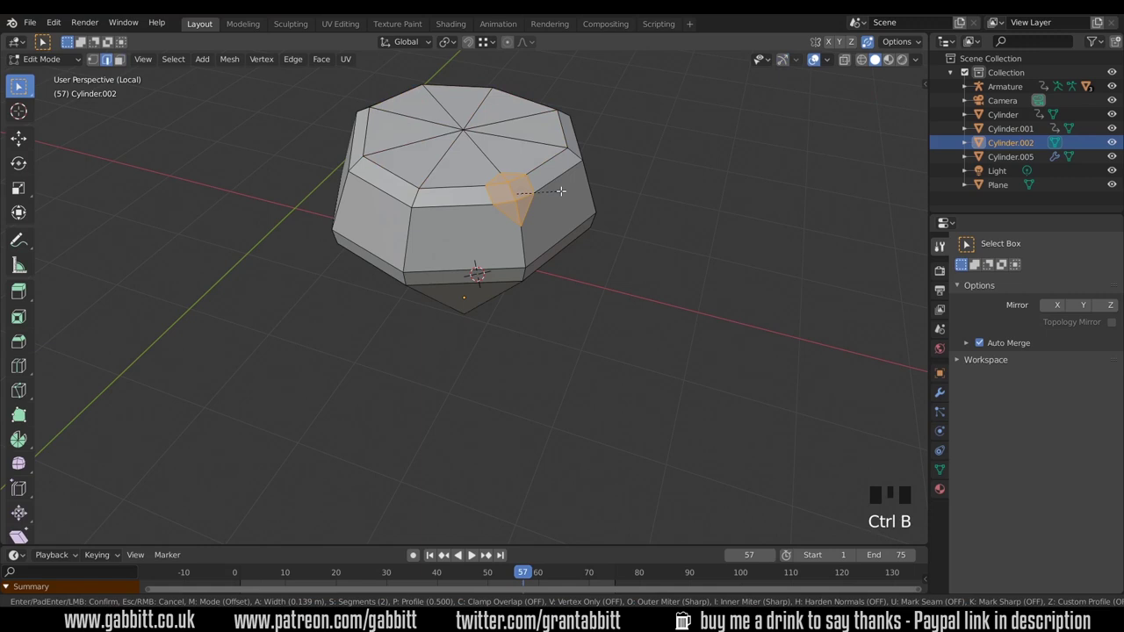
pyautogui.click(560, 190)
pyautogui.moveTo(518, 199); pyautogui.dragTo(527, 190, button='middle')
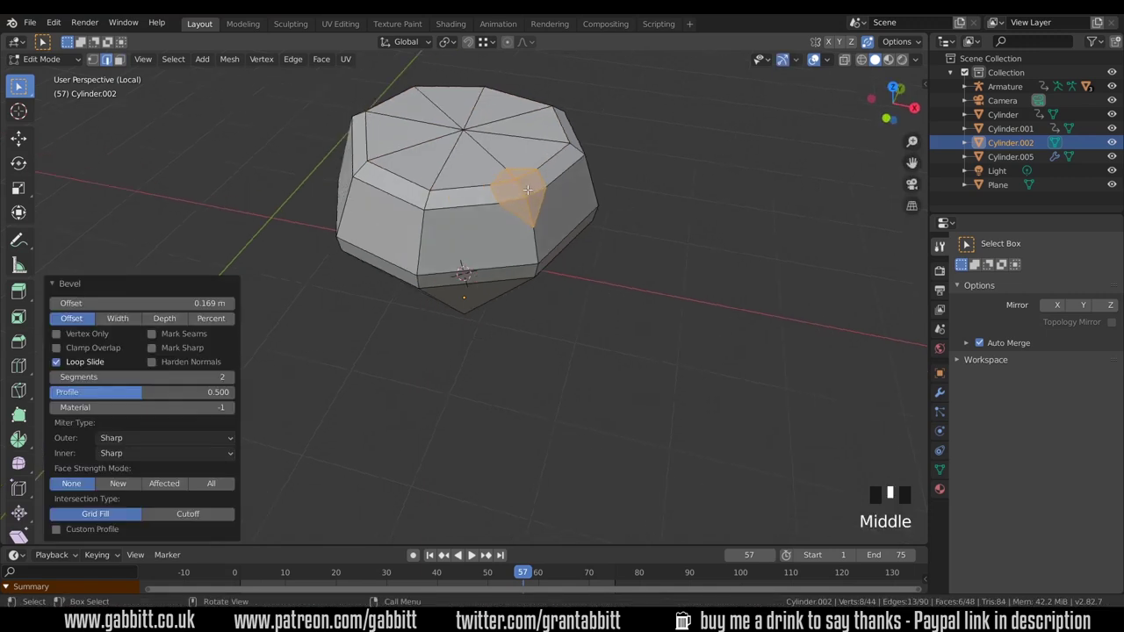
pyautogui.click(522, 182)
pyautogui.press('g')
pyautogui.press('g')
pyautogui.click(514, 179)
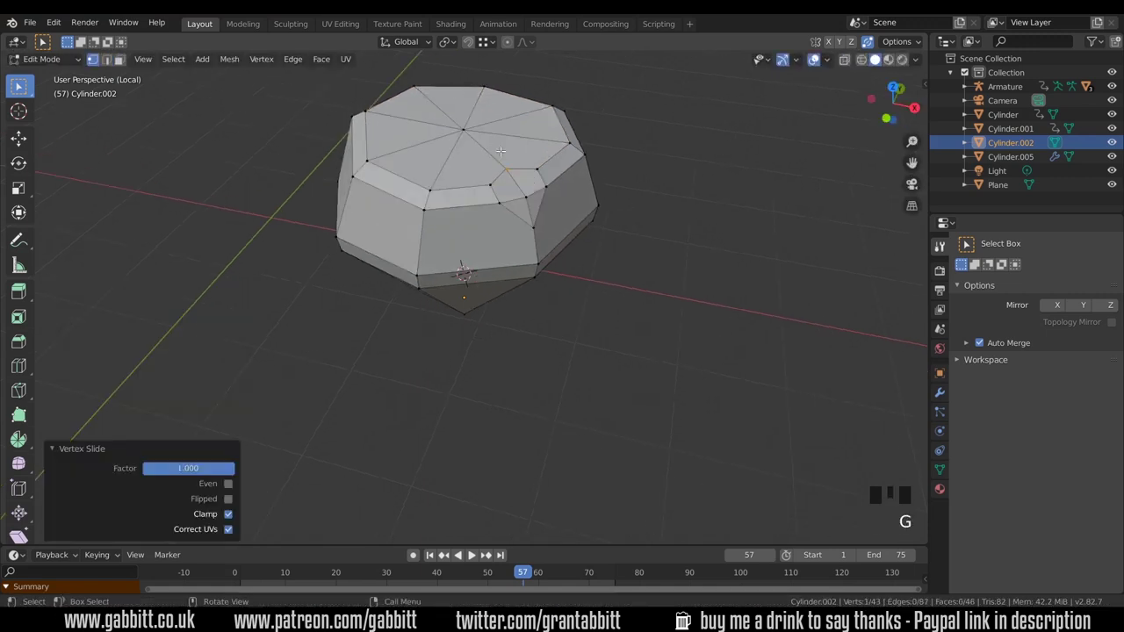
pyautogui.press('g')
pyautogui.press('g')
pyautogui.click(527, 197)
pyautogui.moveTo(527, 196); pyautogui.dragTo(577, 191, button='middle')
# Return to Object Mode and view the whole gem from the side.
pyautogui.press('Tab')
pyautogui.scroll(-2, 489, 237)
pyautogui.moveTo(489, 237); pyautogui.dragTo(475, 201, button='middle')
# In Edit Mode, knife a diamond-shaped notch into the gem's lower facet.
pyautogui.scroll(1, 461, 247)
pyautogui.press('Tab')
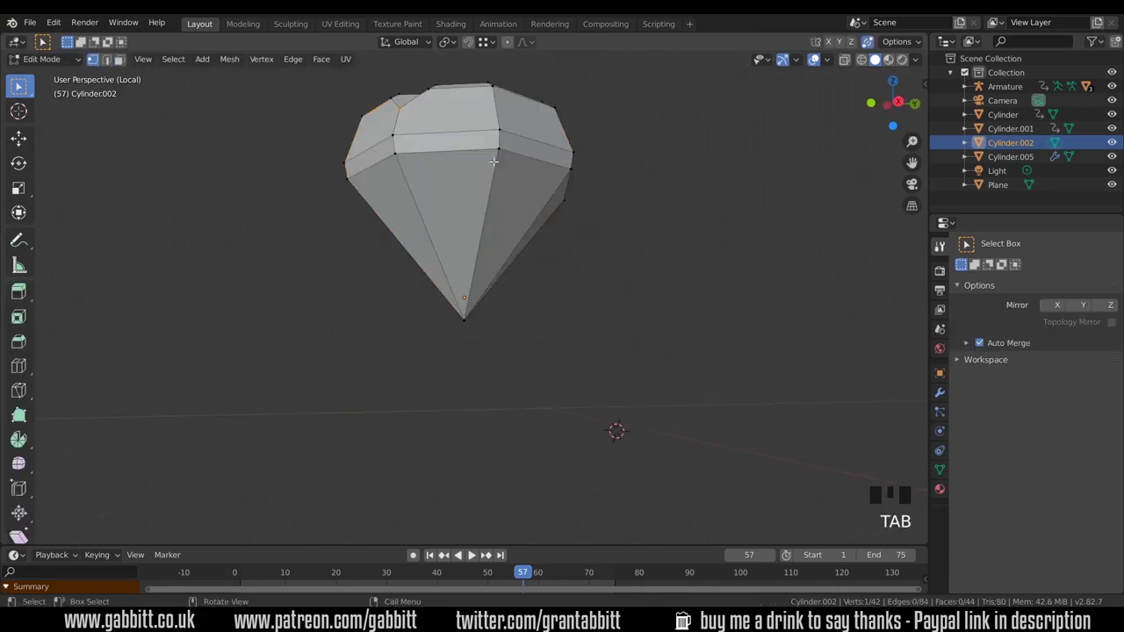
pyautogui.moveTo(493, 162); pyautogui.dragTo(474, 201, button='middle')
pyautogui.press('k')
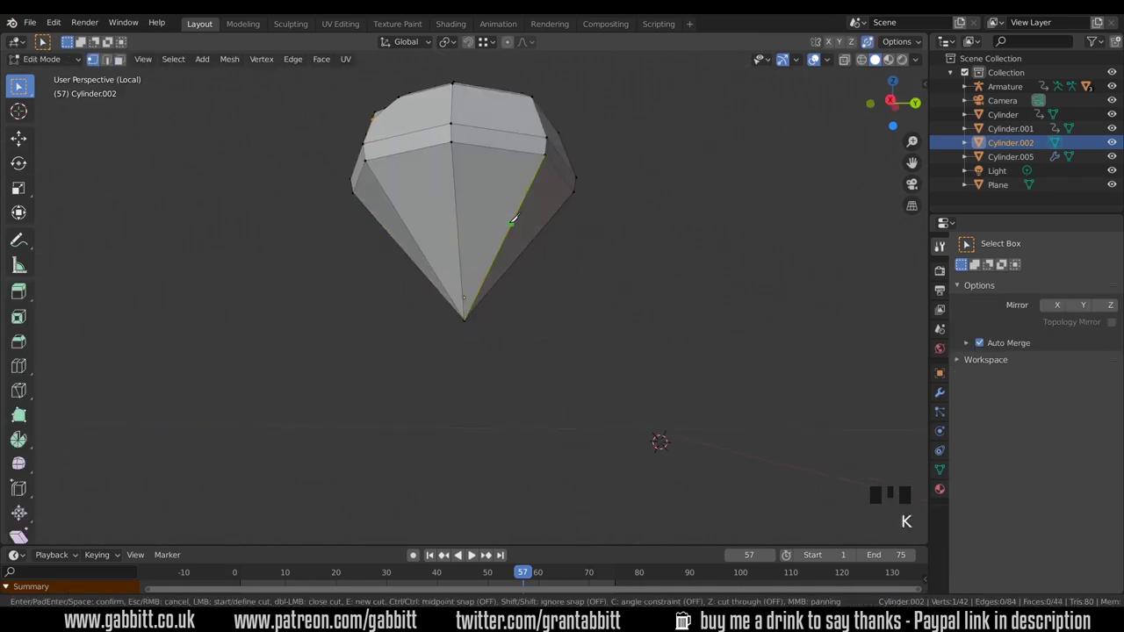
pyautogui.click(512, 221)
pyautogui.click(454, 197)
pyautogui.click(411, 234)
pyautogui.click(458, 245)
pyautogui.press('Return')
# Start a second knife cut from the right vertex, then move the cut's vertex into place.
pyautogui.press('k')
pyautogui.click(511, 223)
pyautogui.moveTo(419, 227); pyautogui.dragTo(587, 243, button='middle')
pyautogui.click(542, 245)
pyautogui.middleClick(532, 245)
pyautogui.click(522, 243)
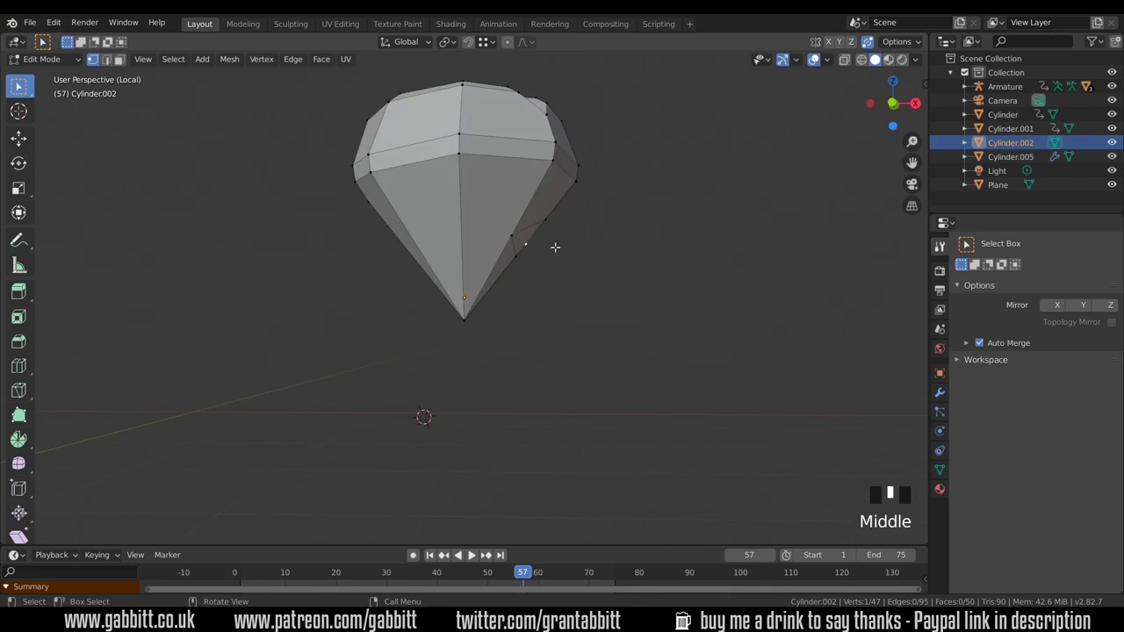
pyautogui.press('g')
pyautogui.click(541, 243)
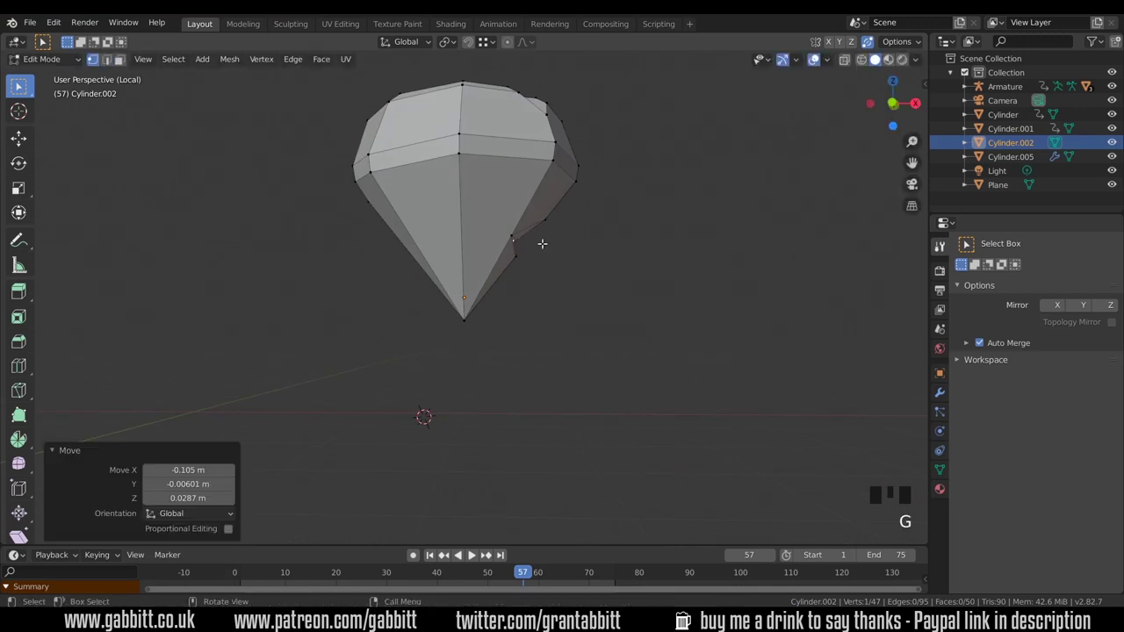
pyautogui.moveTo(539, 243); pyautogui.dragTo(492, 224, button='middle')
pyautogui.scroll(3, 489, 222)
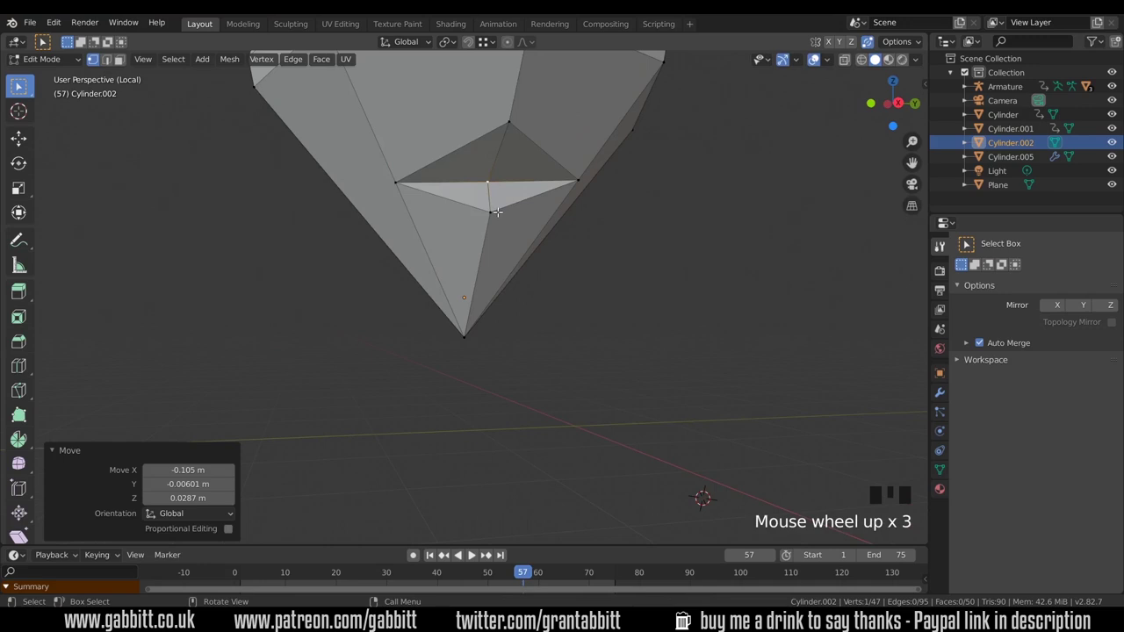
# Dissolve the two leftover edges of the cut facet with Ctrl+X, then return to Object Mode.
pyautogui.press('2')
pyautogui.click(492, 169)
pyautogui.keyDown('shift'); pyautogui.click(491, 195); pyautogui.keyUp('shift')
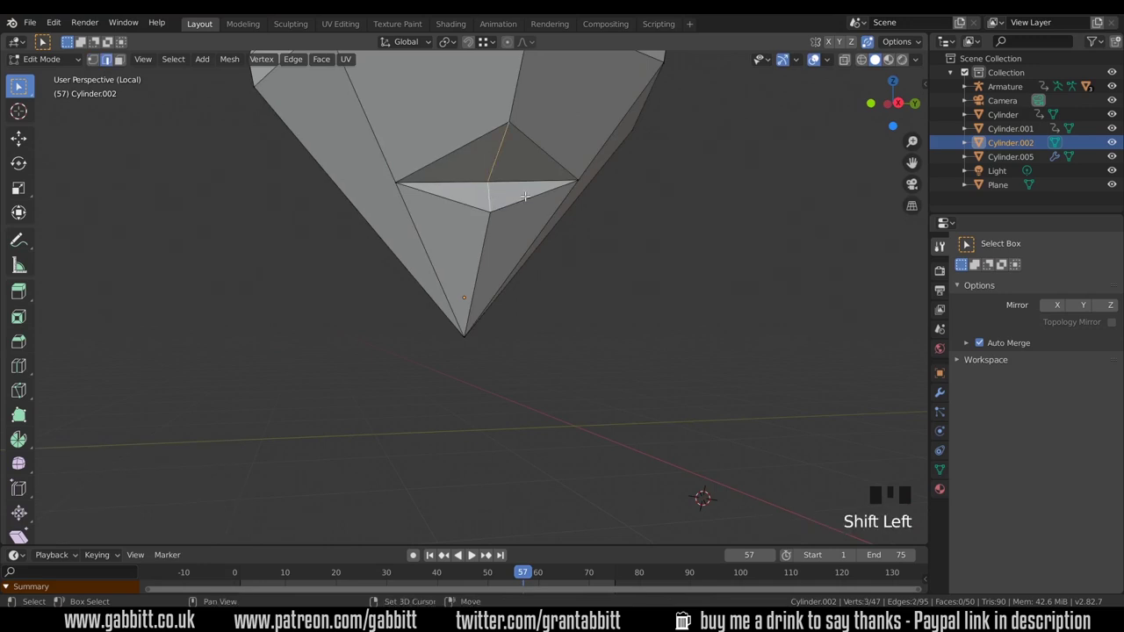
pyautogui.hotkey('ctrl', 'x')
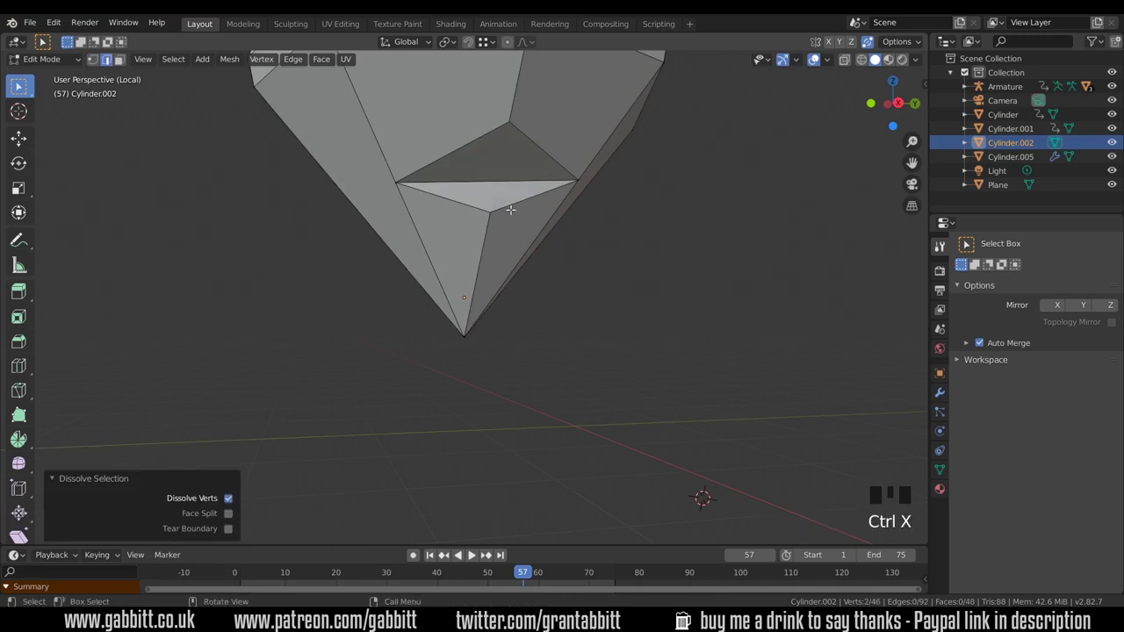
pyautogui.scroll(-2, 507, 204)
pyautogui.moveTo(509, 219); pyautogui.dragTo(412, 290, button='middle')
pyautogui.scroll(-4, 504, 232)
pyautogui.press('Tab')
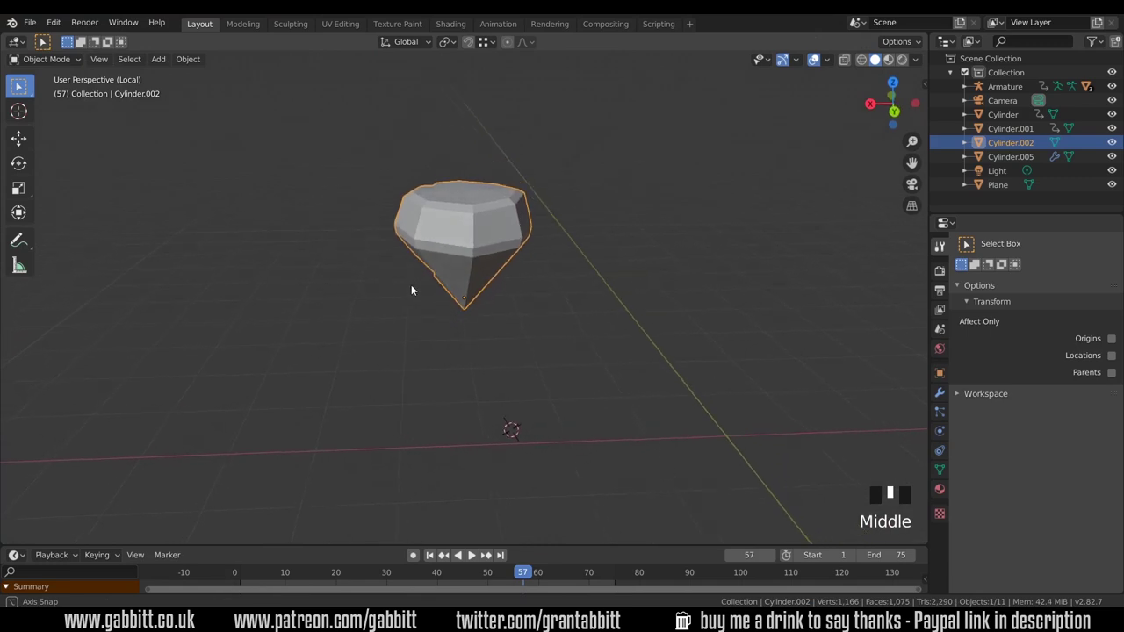
# Switch to the Shading workspace and hide the viewport overlays on the chest scene.
pyautogui.scroll(2, 471, 283)
pyautogui.scroll(1, 471, 284)
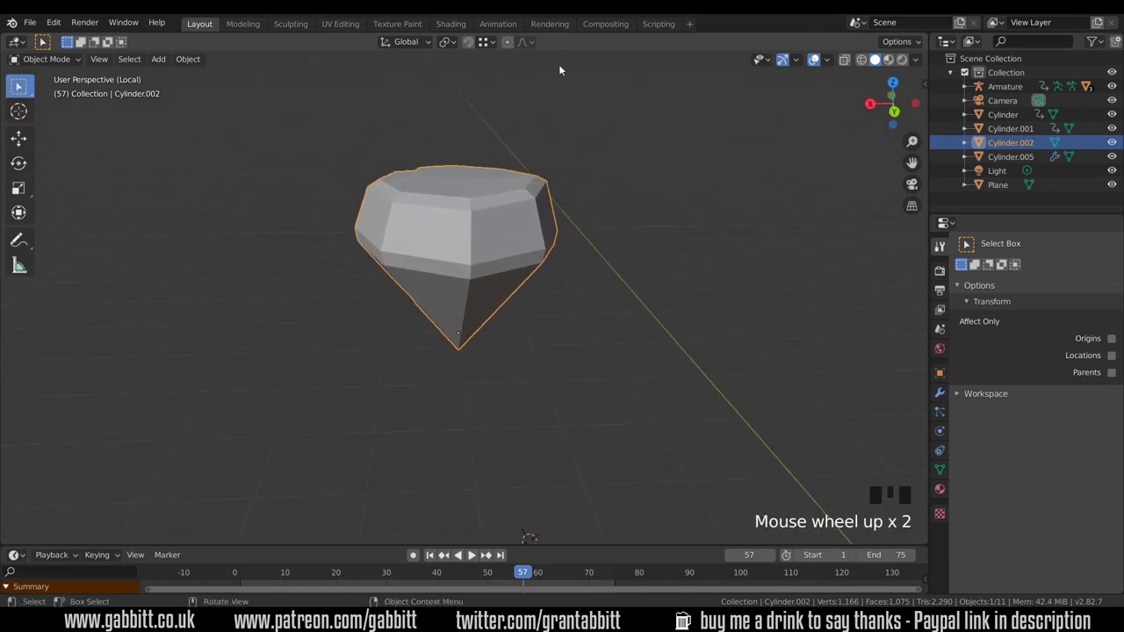
pyautogui.click(450, 23)
pyautogui.moveTo(543, 129); pyautogui.dragTo(705, 123, button='middle')
pyautogui.scroll(-2, 555, 249)
pyautogui.click(813, 58)
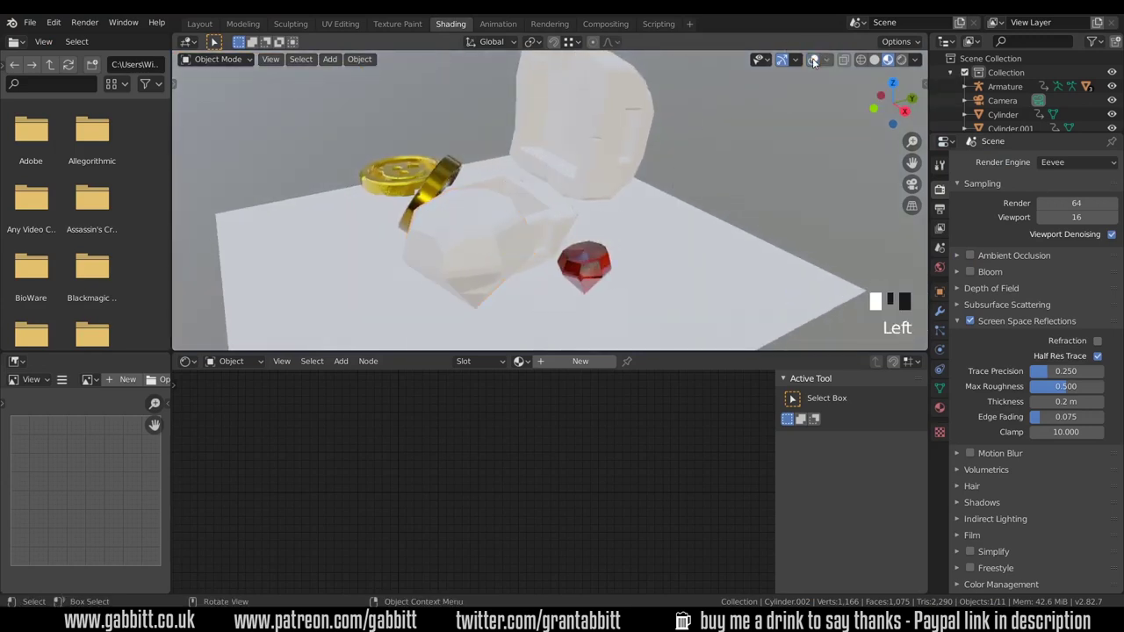
pyautogui.moveTo(572, 226)
pyautogui.mouseDown(button='middle')
pyautogui.moveTo(590, 223)
pyautogui.moveTo(580, 230)
pyautogui.mouseUp(button='middle')
pyautogui.scroll(-1, 568, 233)
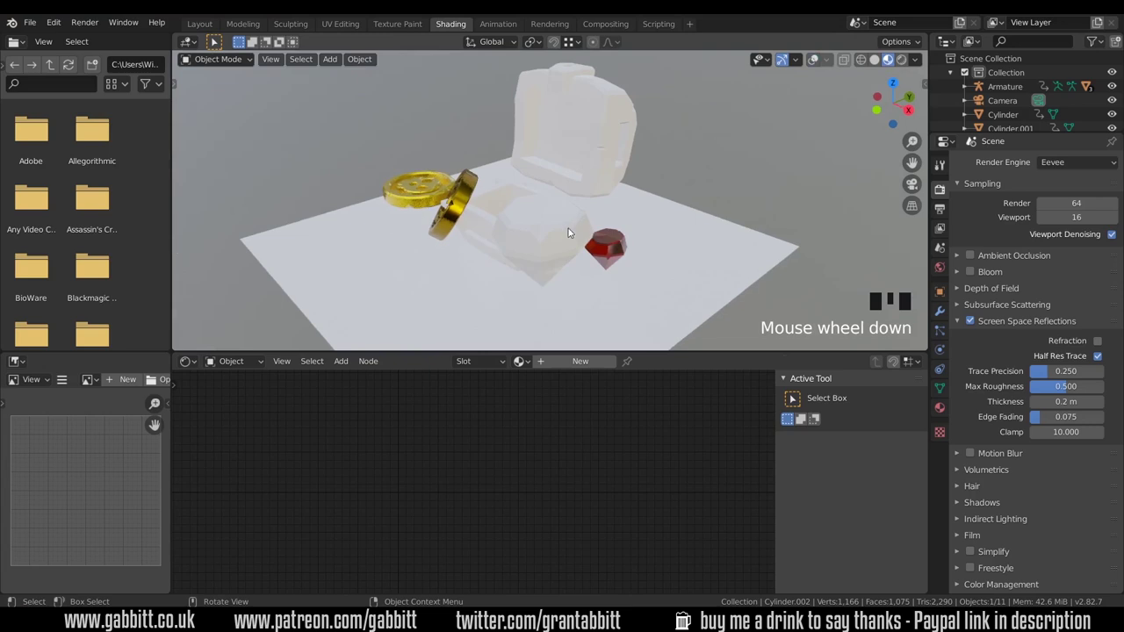
# Scale the new gem down twice to 0.577 beside the red gem.
pyautogui.press('s')
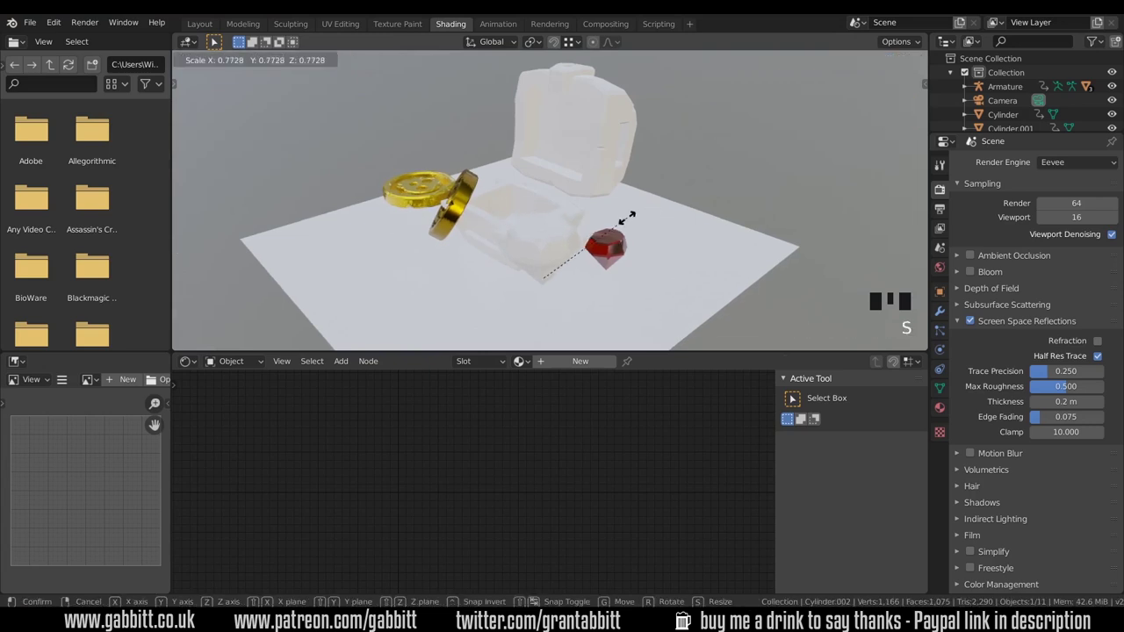
pyautogui.click(610, 220)
pyautogui.moveTo(615, 219); pyautogui.dragTo(631, 216, button='middle')
pyautogui.press('s')
pyautogui.click(594, 231)
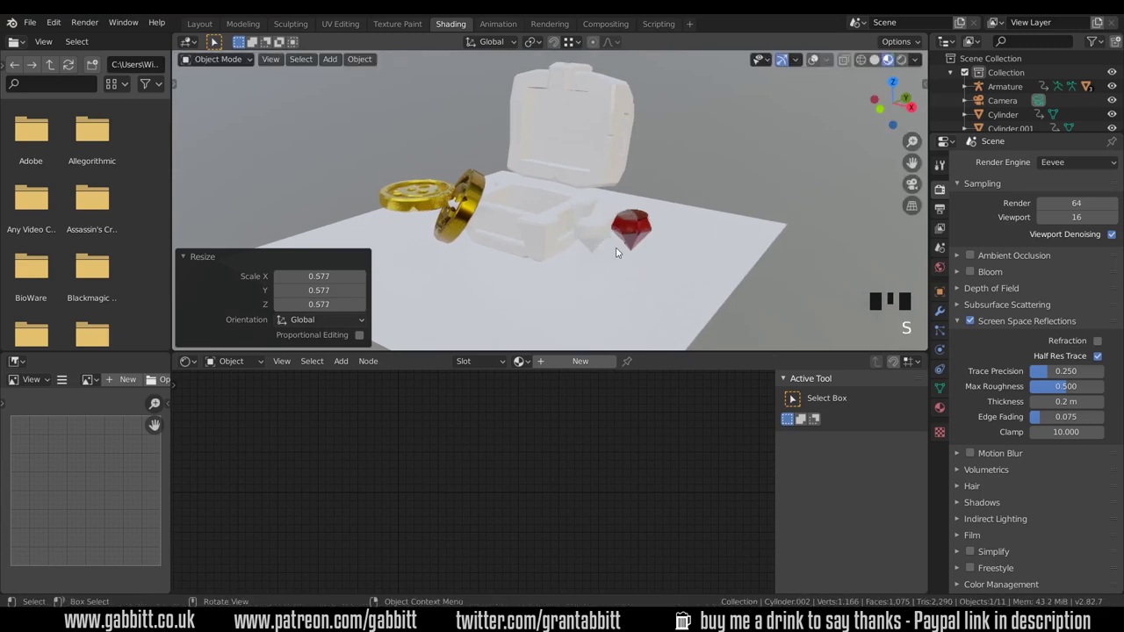
# Create a new material for the gem and name it 'diamond'.
pyautogui.click(594, 360)
pyautogui.doubleClick(553, 361)
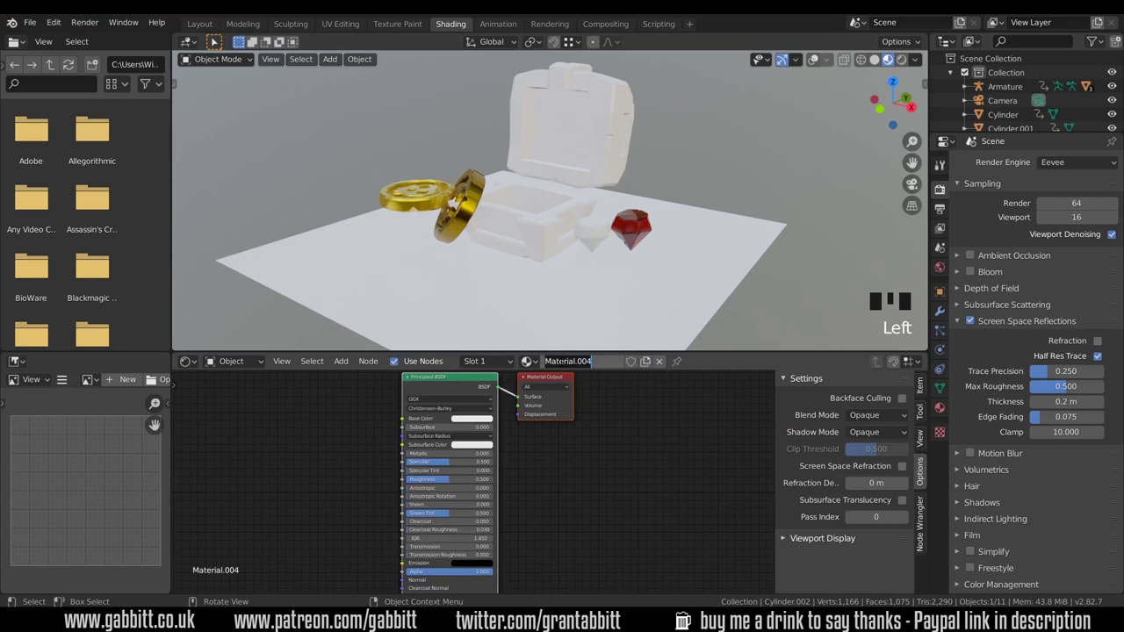
pyautogui.write('diamond')
pyautogui.press('Return')
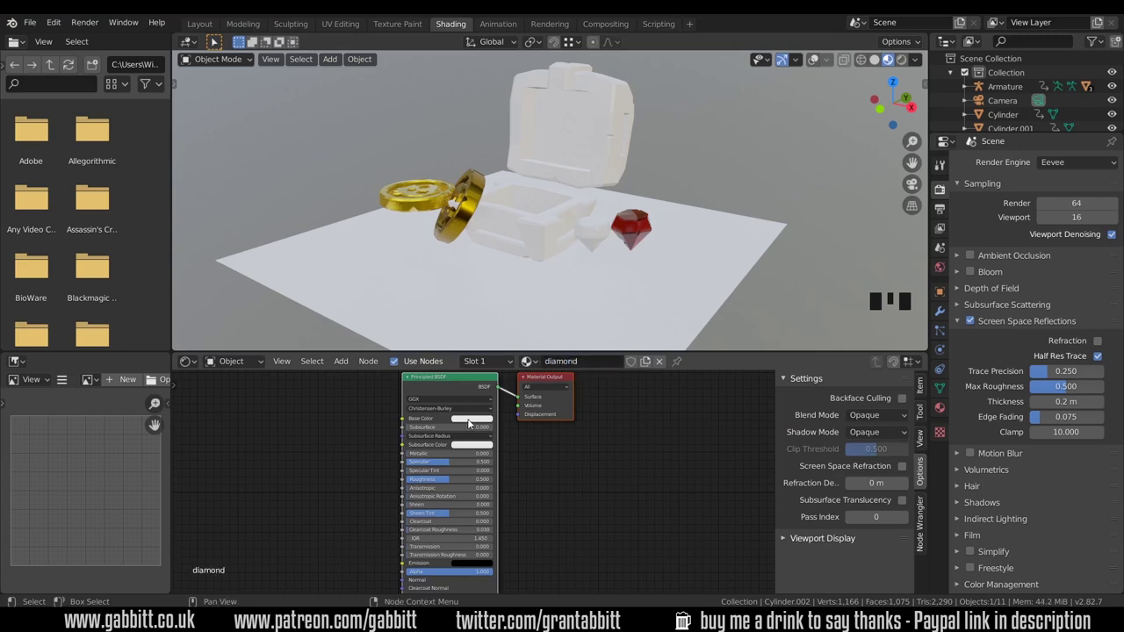
# Tint the diamond's base colour pale icy blue and lower its roughness.
pyautogui.click(472, 418)
pyautogui.click(490, 326)
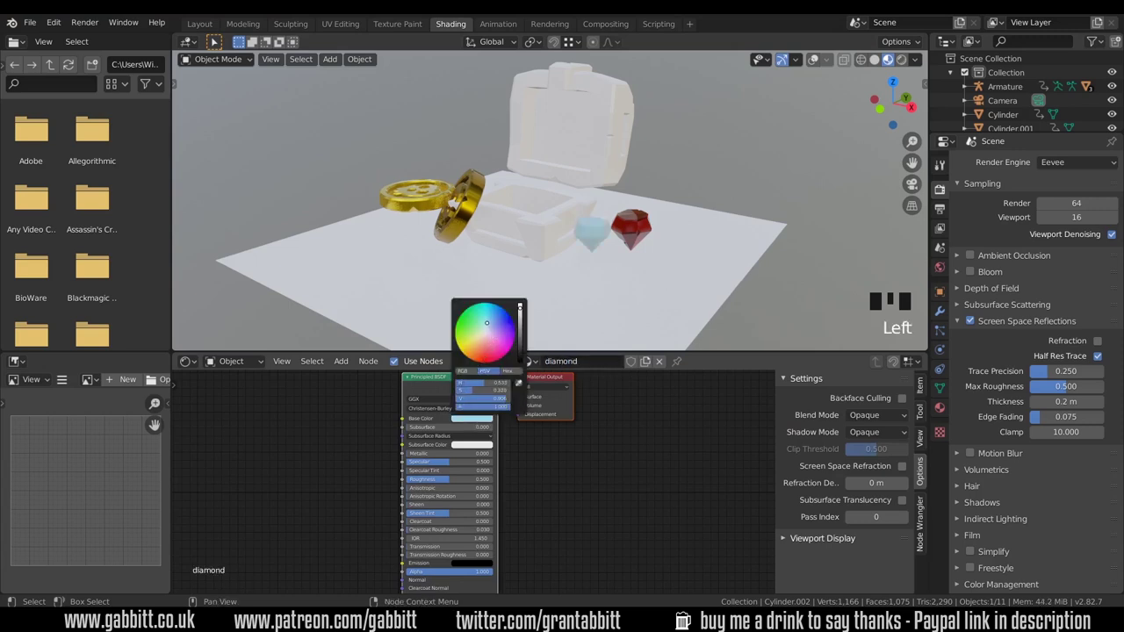
pyautogui.moveTo(457, 481); pyautogui.dragTo(409, 481)
pyautogui.scroll(3, 595, 279)
pyautogui.moveTo(640, 282); pyautogui.dragTo(630, 276, button='middle')
pyautogui.click(472, 418)
pyautogui.click(488, 323)
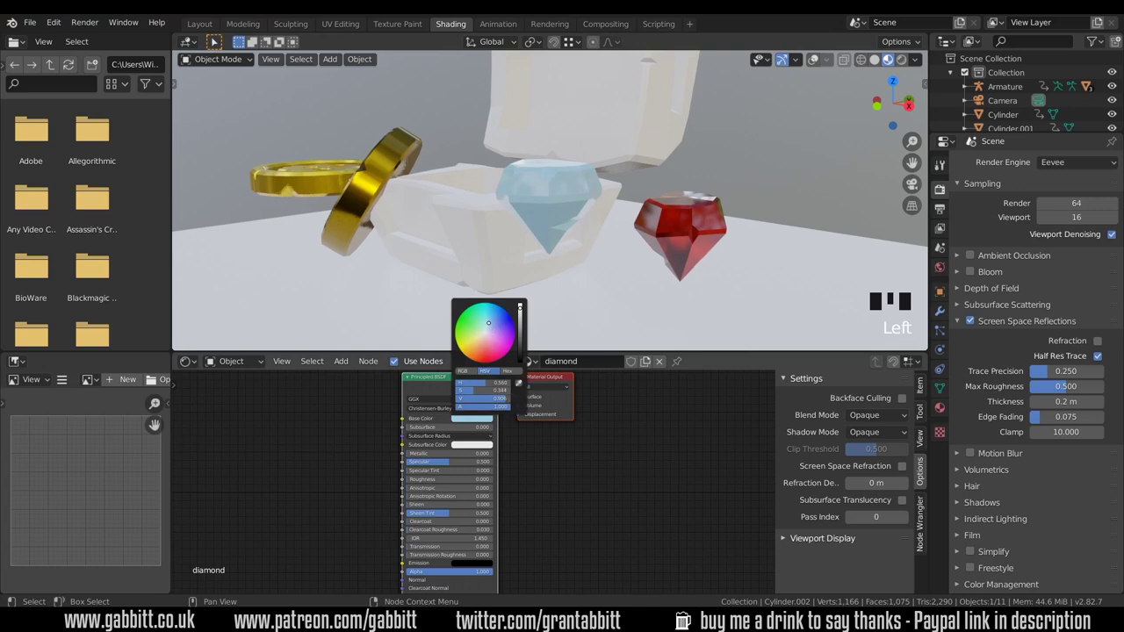
pyautogui.moveTo(491, 327); pyautogui.dragTo(488, 326)
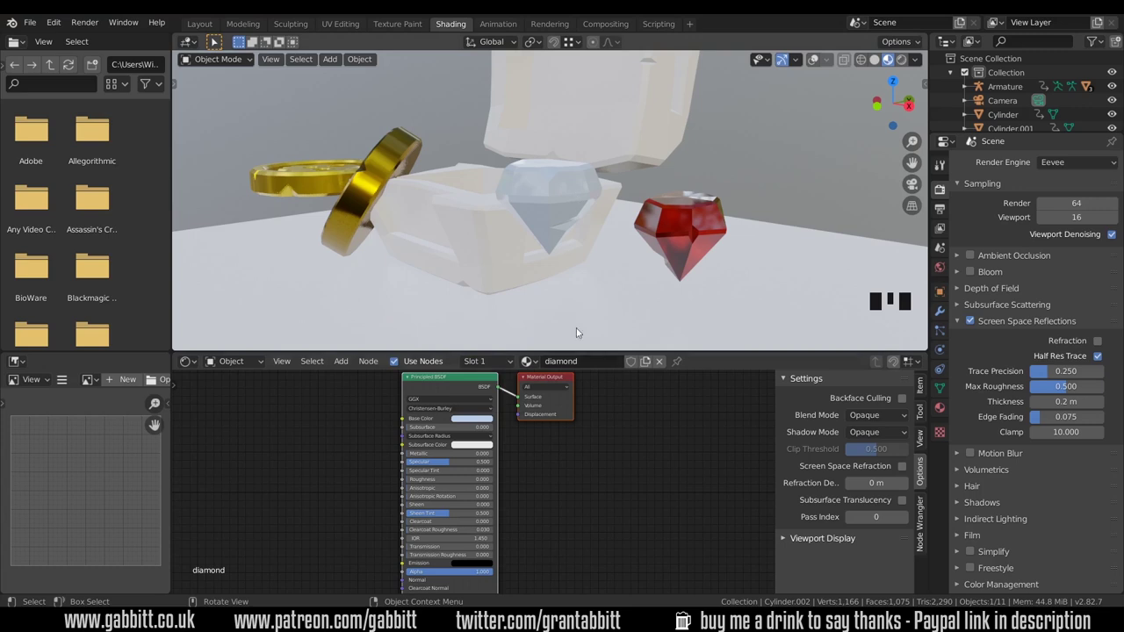
# Set the diamond's Transmission to 1 and enable Screen Space Refraction in its material settings.
pyautogui.doubleClick(448, 546)
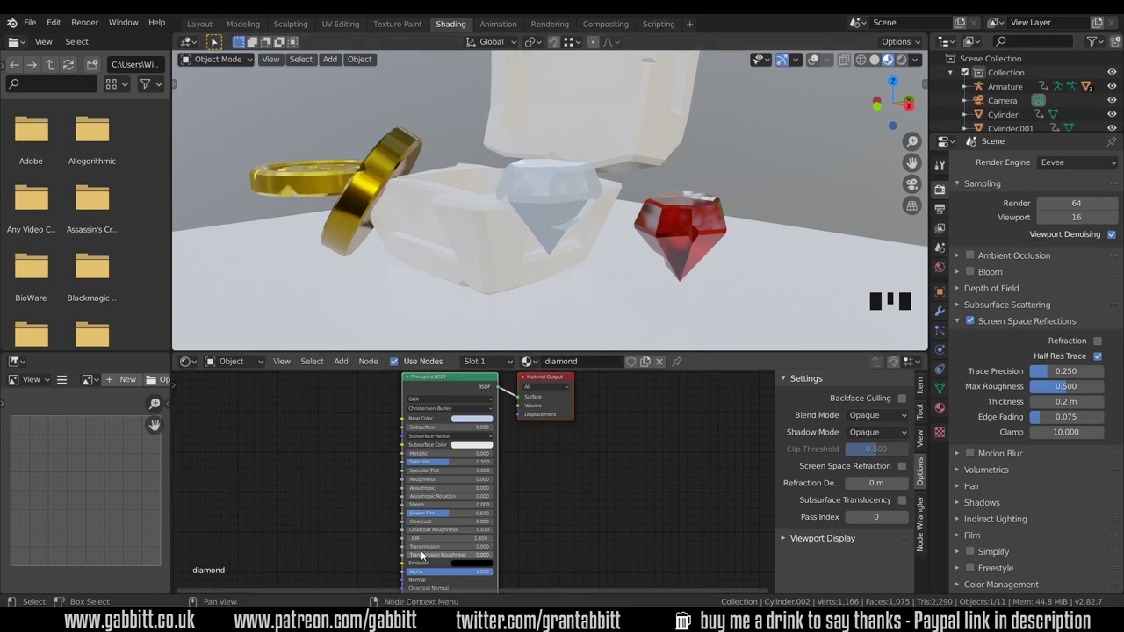
pyautogui.write('1')
pyautogui.press('Return')
pyautogui.moveTo(562, 245); pyautogui.dragTo(684, 216, button='middle')
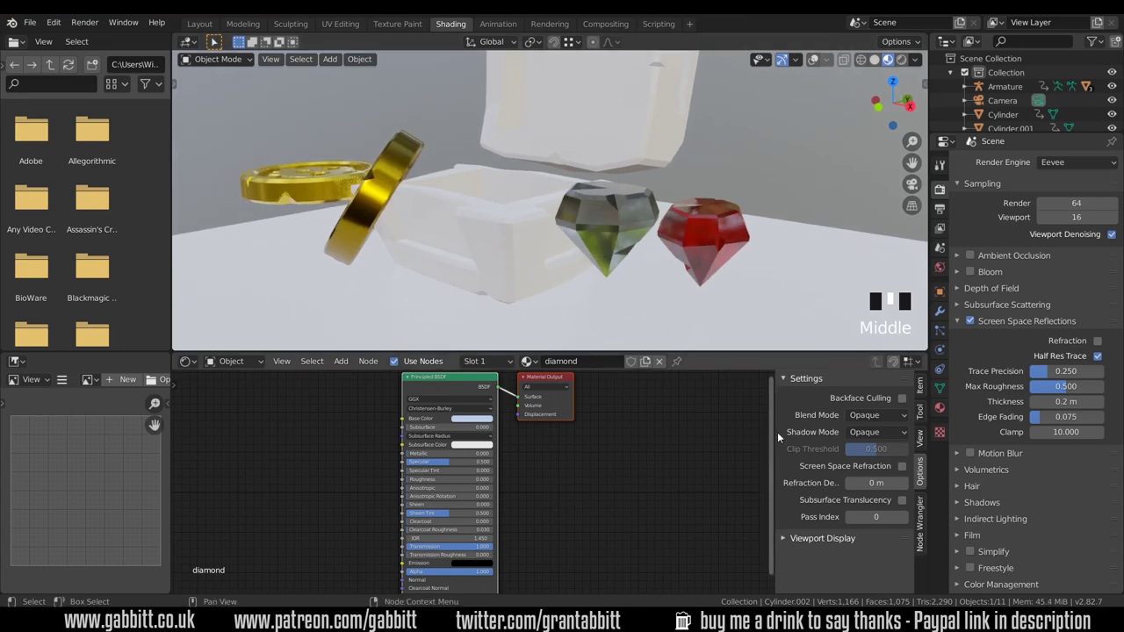
pyautogui.click(900, 466)
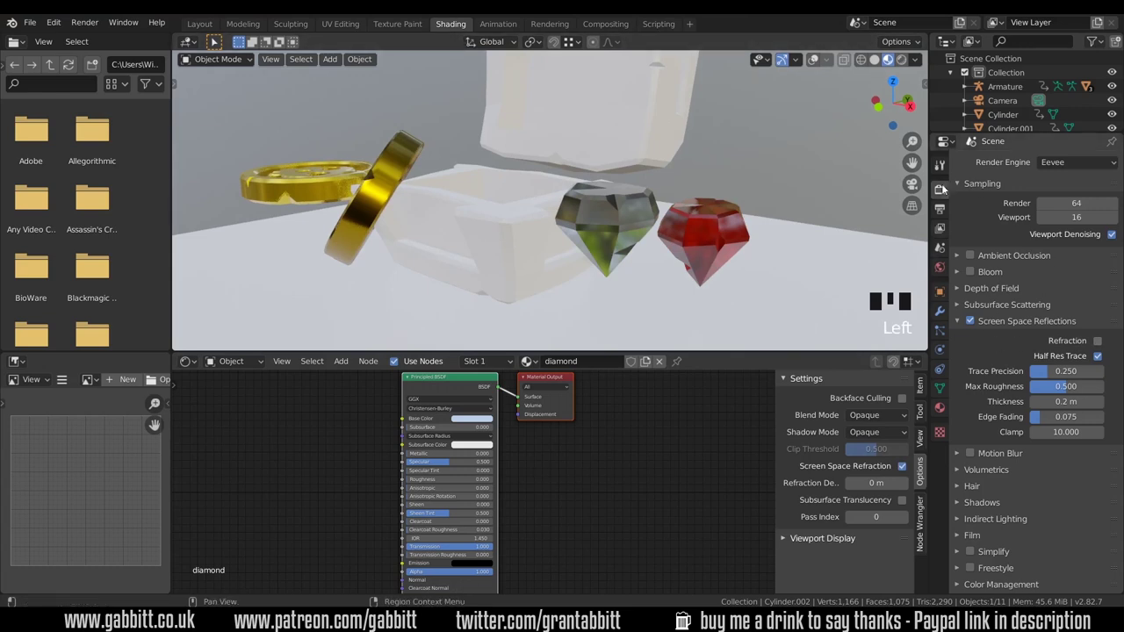
# Enable Refraction under Eevee's Screen Space Reflections and turn off Half Res Trace.
pyautogui.click(969, 321)
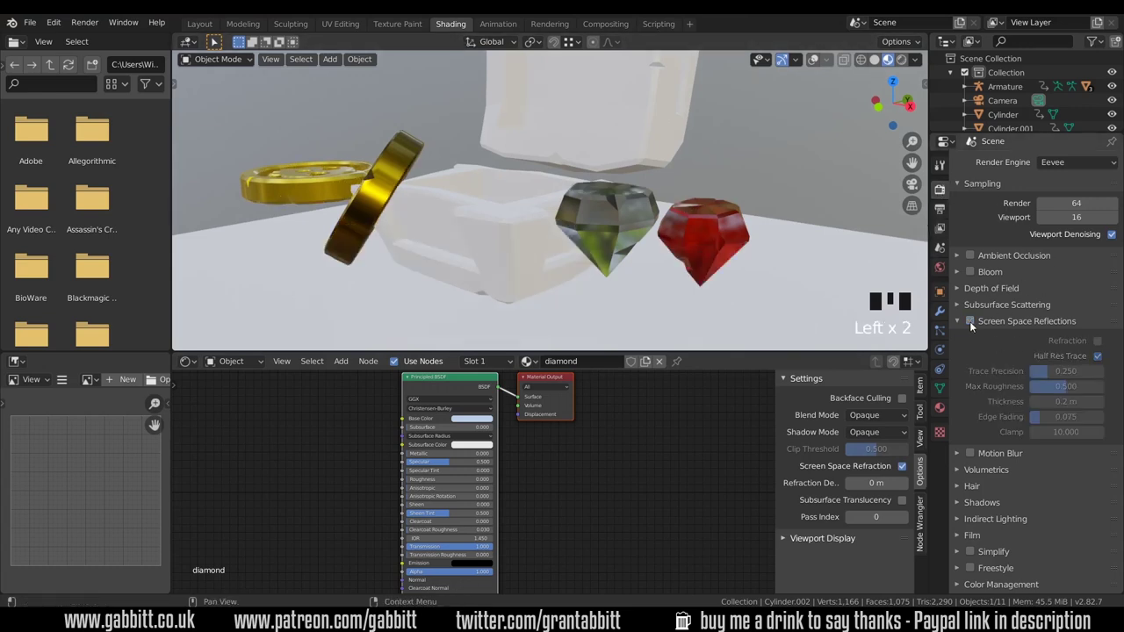
pyautogui.click(969, 321)
pyautogui.click(970, 322)
pyautogui.click(969, 322)
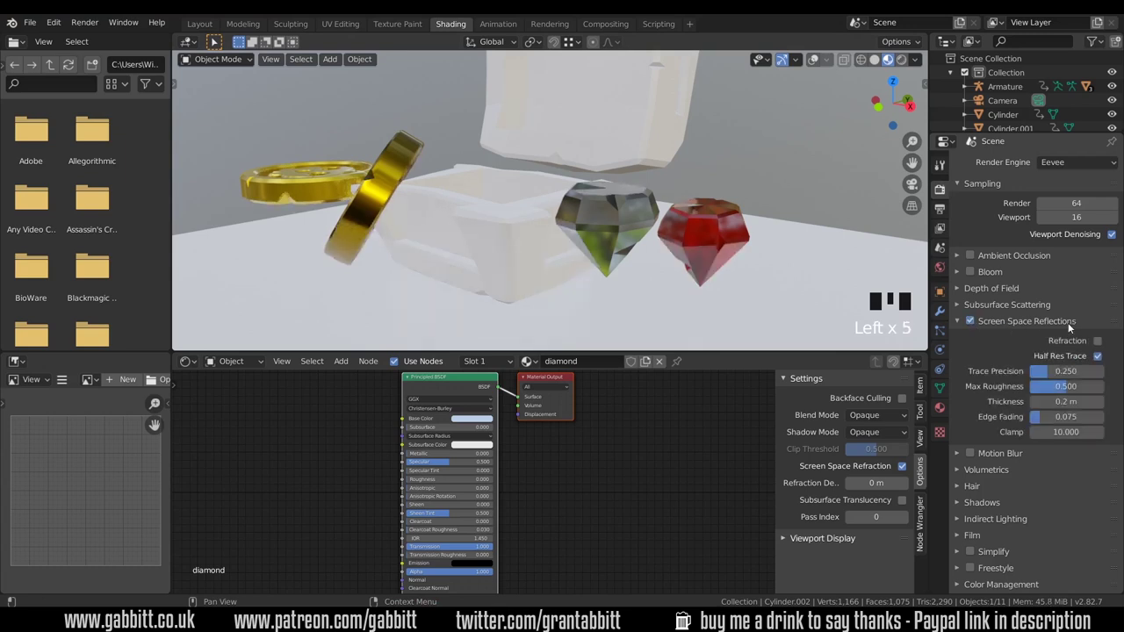
pyautogui.click(1098, 342)
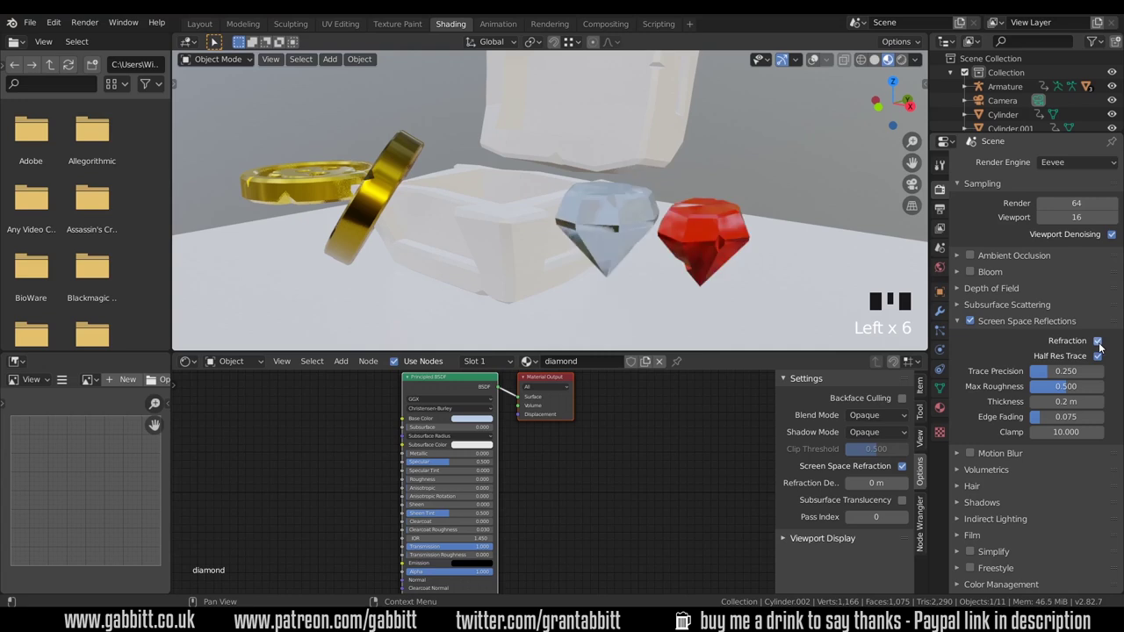
pyautogui.moveTo(676, 231); pyautogui.dragTo(677, 229, button='middle')
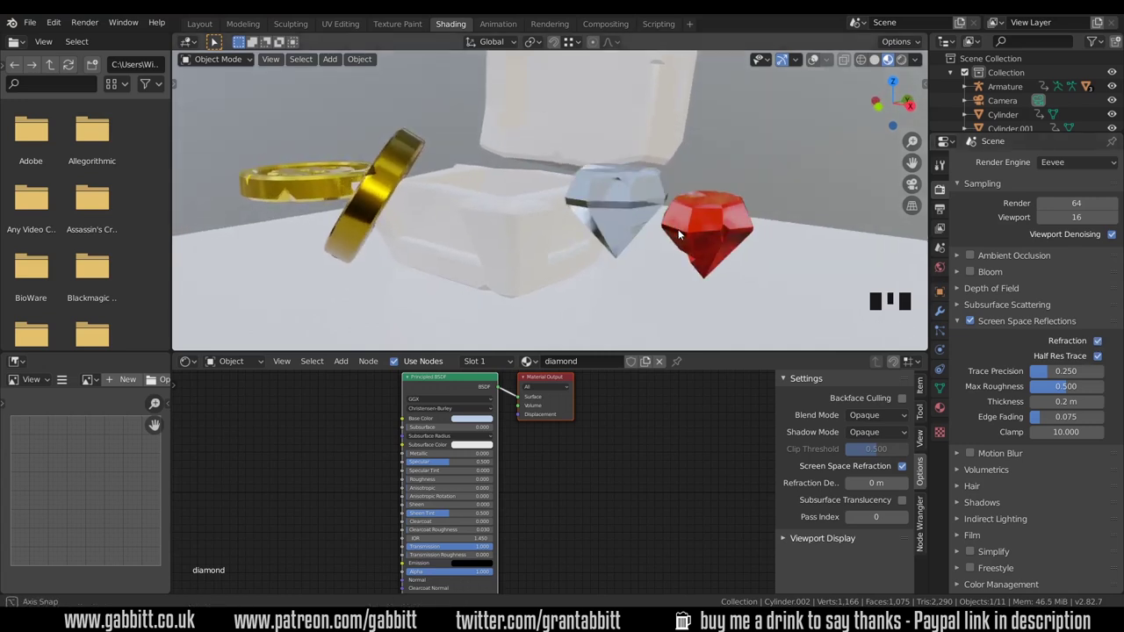
pyautogui.click(1097, 357)
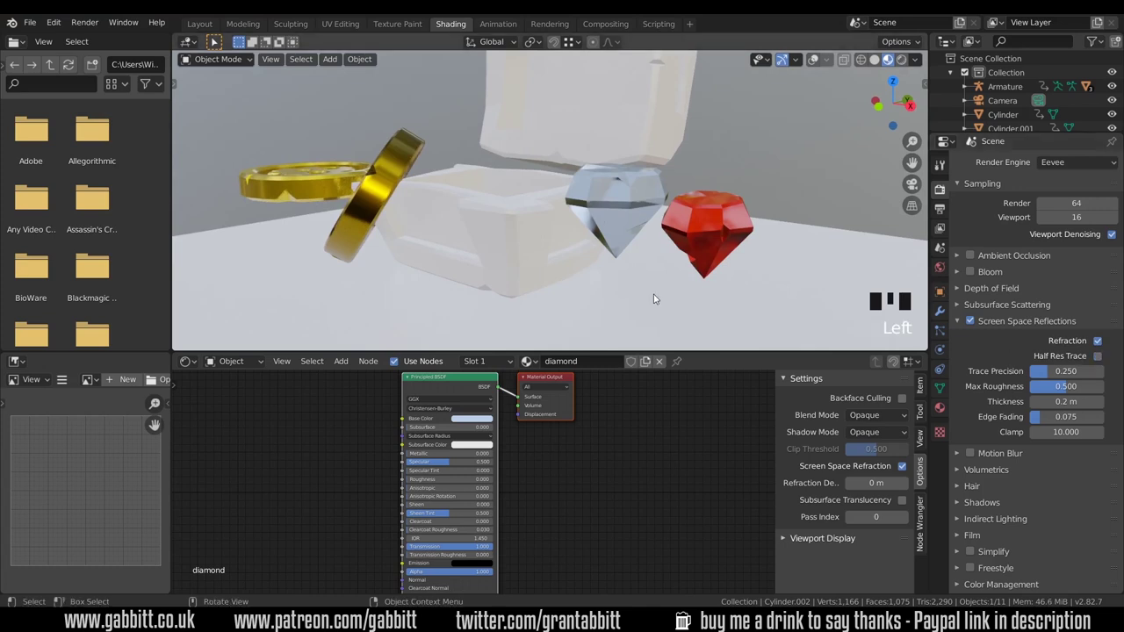
pyautogui.moveTo(657, 296)
pyautogui.mouseDown(button='middle')
pyautogui.moveTo(629, 283)
pyautogui.moveTo(642, 287)
pyautogui.moveTo(625, 250)
pyautogui.moveTo(672, 237)
pyautogui.moveTo(722, 245)
pyautogui.mouseUp(button='middle')
# Select the red gem beside the diamond and enter Edit Mode on its mesh.
pyautogui.click(617, 227)
pyautogui.press('Tab')
pyautogui.scroll(3, 617, 227)
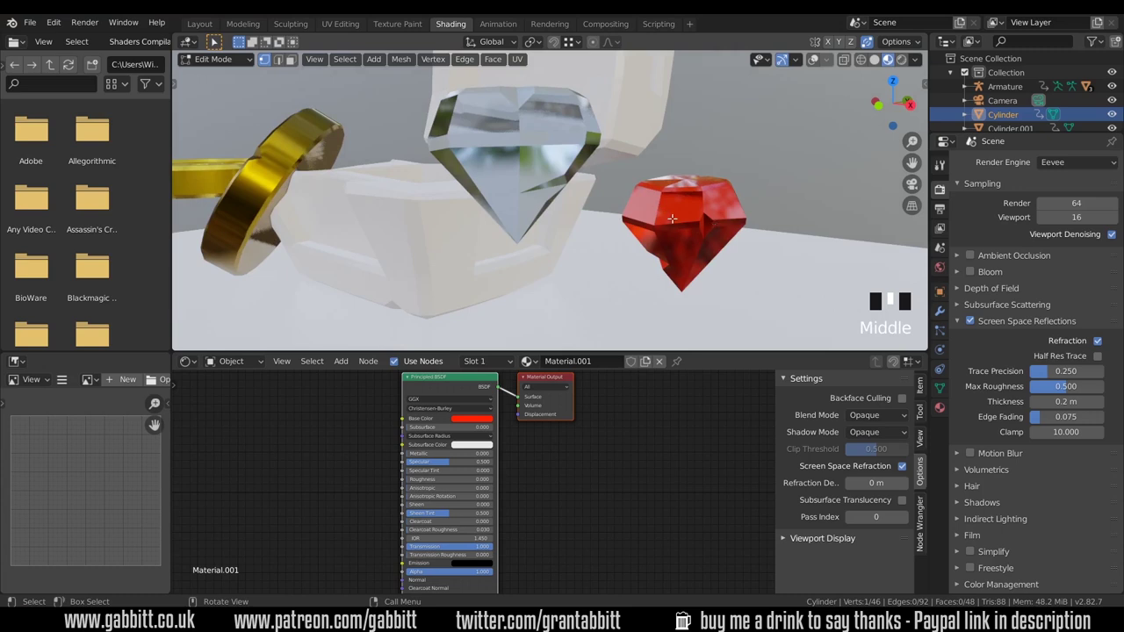
pyautogui.scroll(-2, 511, 173)
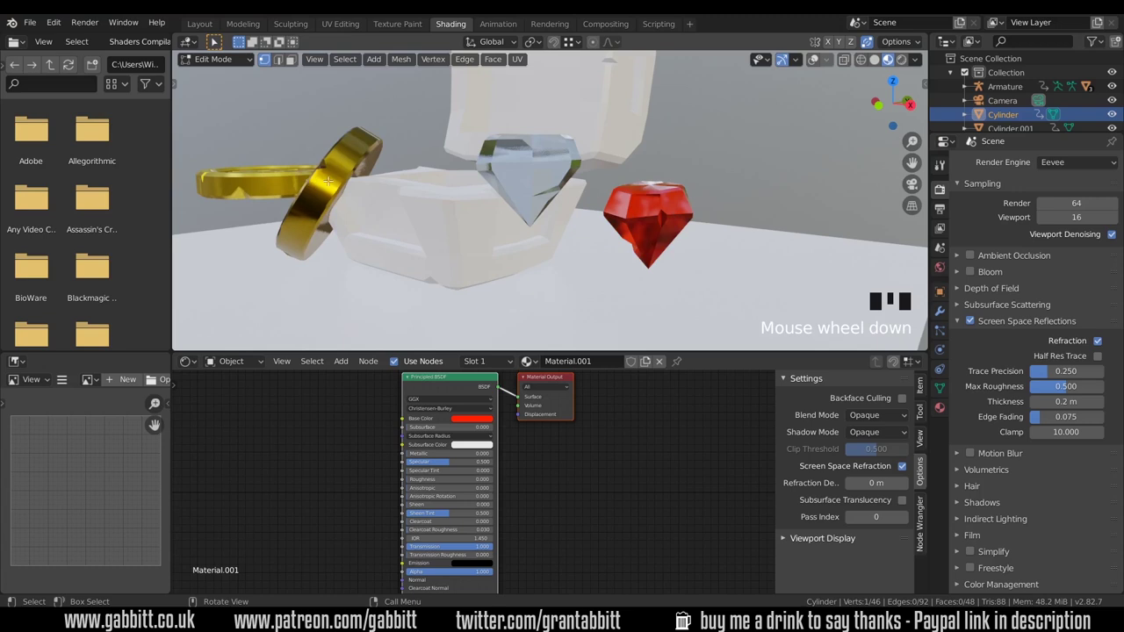